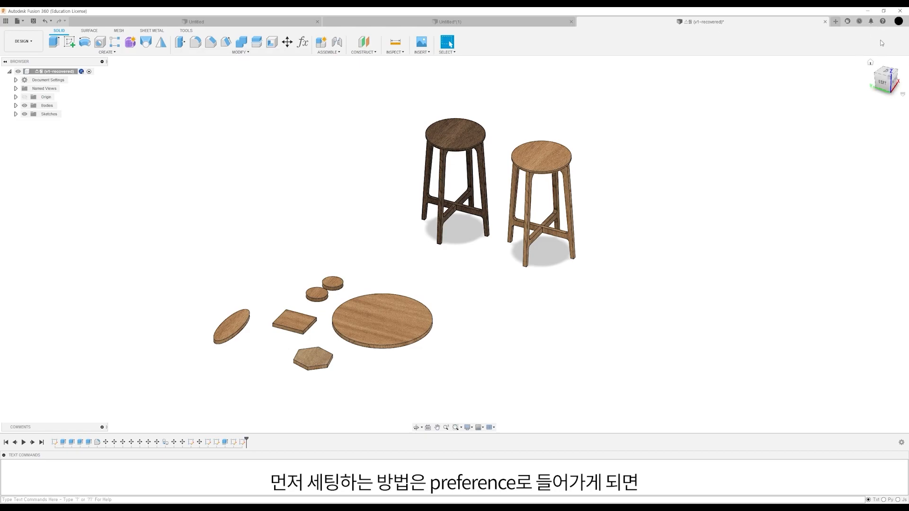
- Check that Enable Arrange and Simplify tools is switched on in the general Design preferences and accept the dialog
{"action": "left_click", "coordinate": [240, 53]}
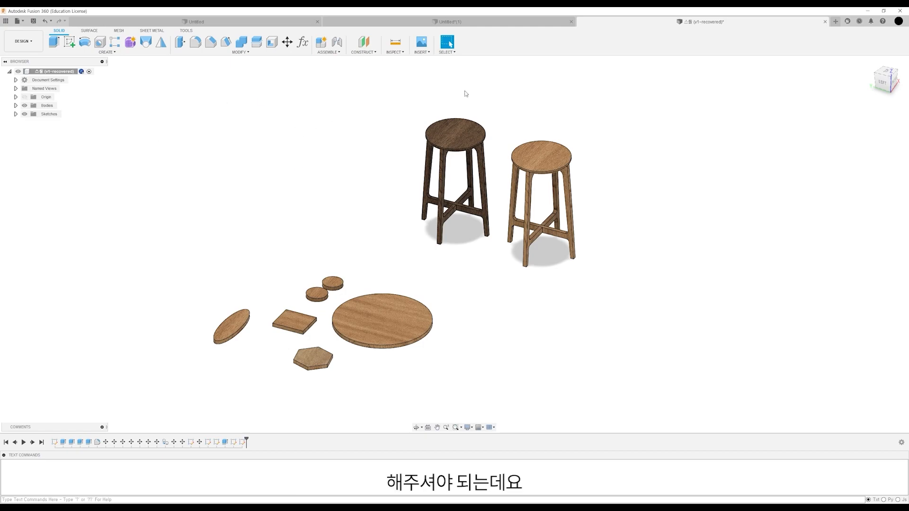
{"action": "left_click", "coordinate": [898, 21]}
{"action": "left_click", "coordinate": [877, 40]}
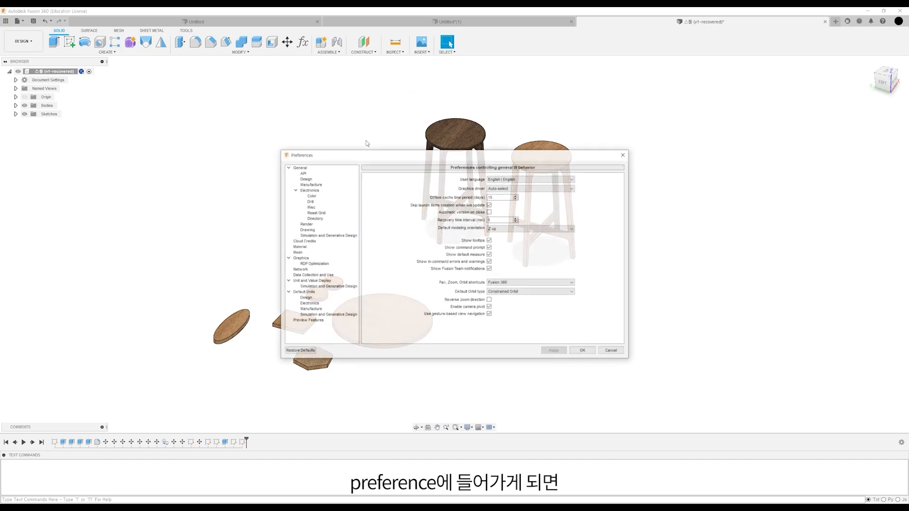
{"action": "left_click", "coordinate": [309, 179]}
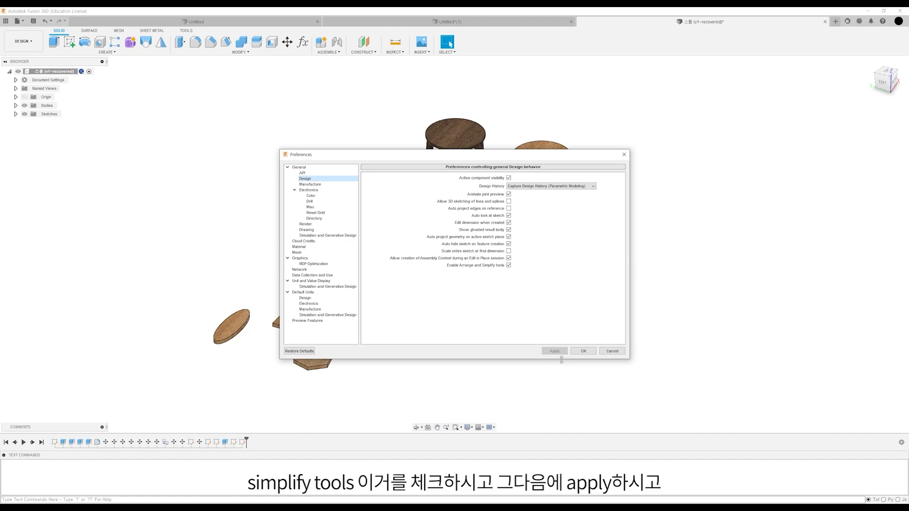
{"action": "left_click", "coordinate": [594, 353]}
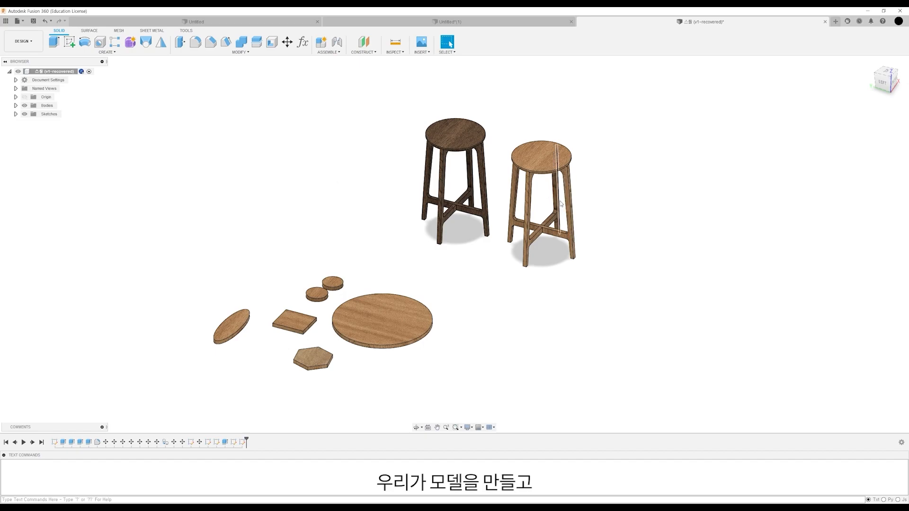
- Examine which parts of the model the individual bodies correspond to, highlighting several of them and collapsing the list again
{"action": "left_click", "coordinate": [16, 105]}
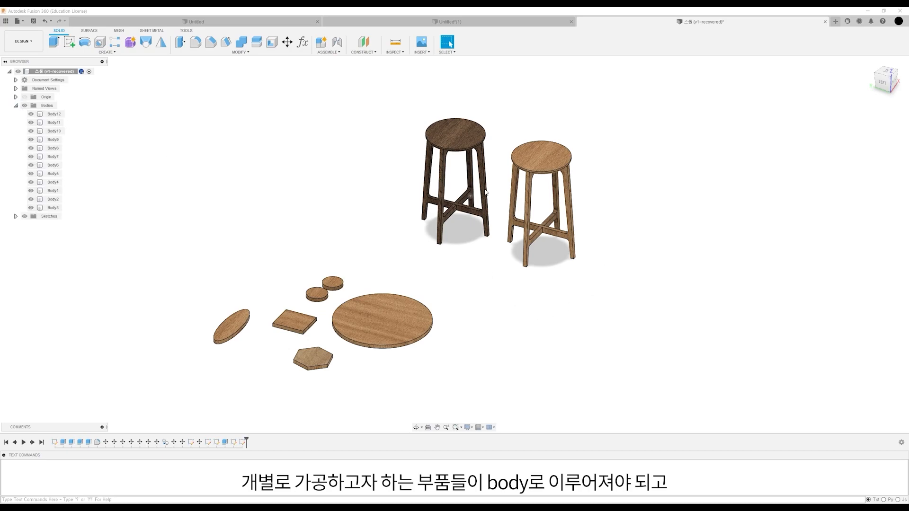
{"action": "left_click", "coordinate": [53, 132]}
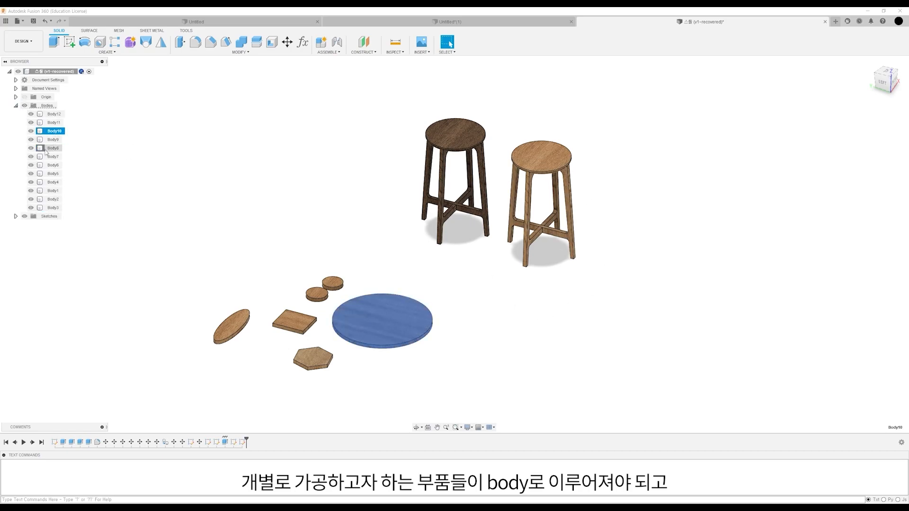
{"action": "left_click", "coordinate": [53, 182]}
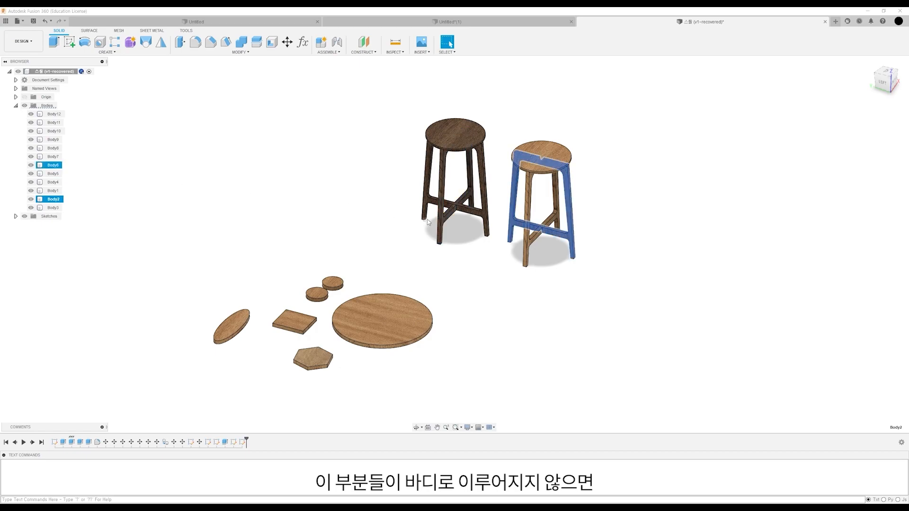
{"action": "left_click", "coordinate": [84, 191]}
{"action": "left_click", "coordinate": [195, 177]}
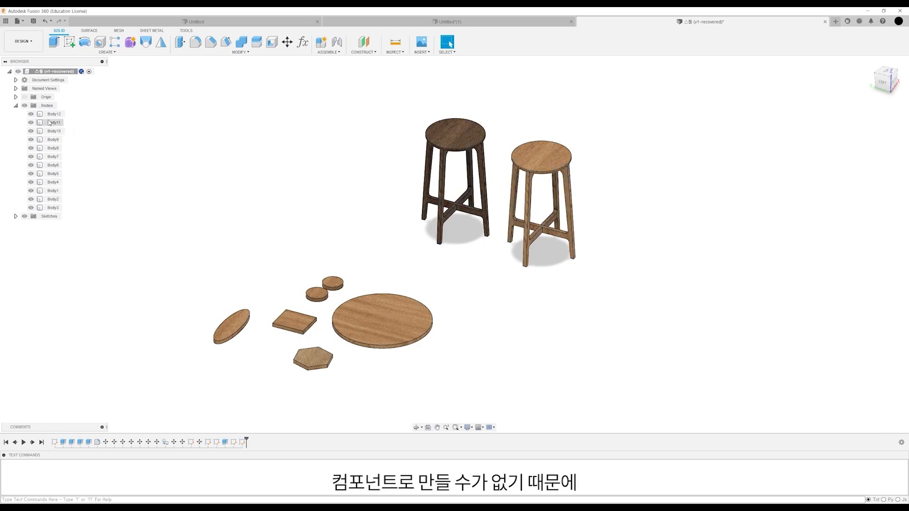
{"action": "left_click", "coordinate": [15, 105]}
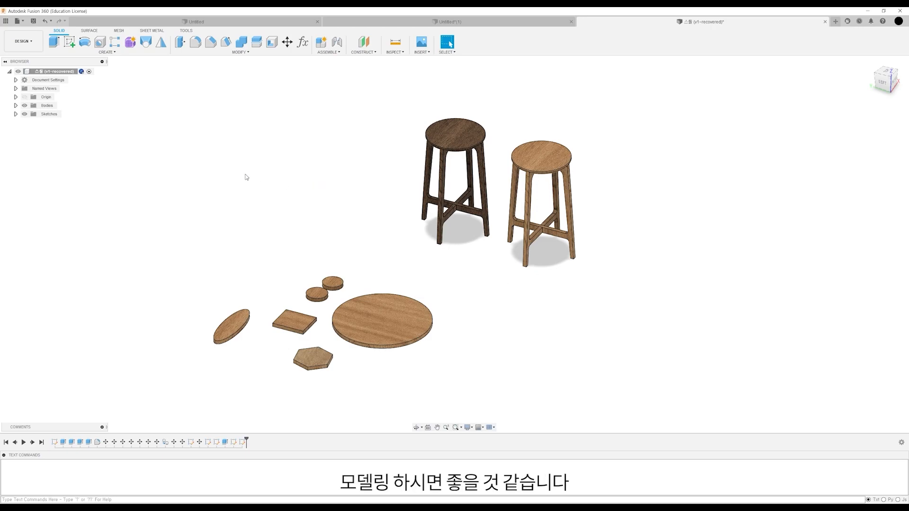
- Convert all bodies of the design into separate components with Create Components from Bodies
{"action": "right_click", "coordinate": [47, 105]}
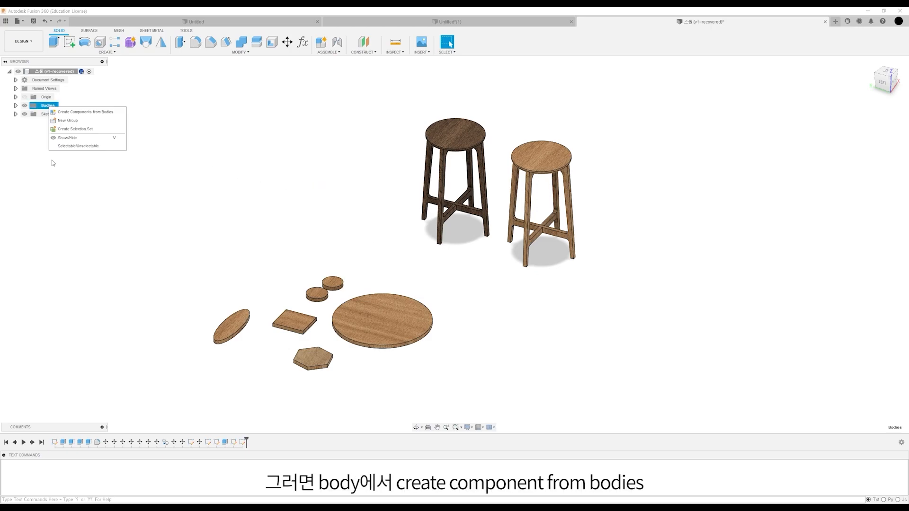
{"action": "right_click", "coordinate": [44, 108]}
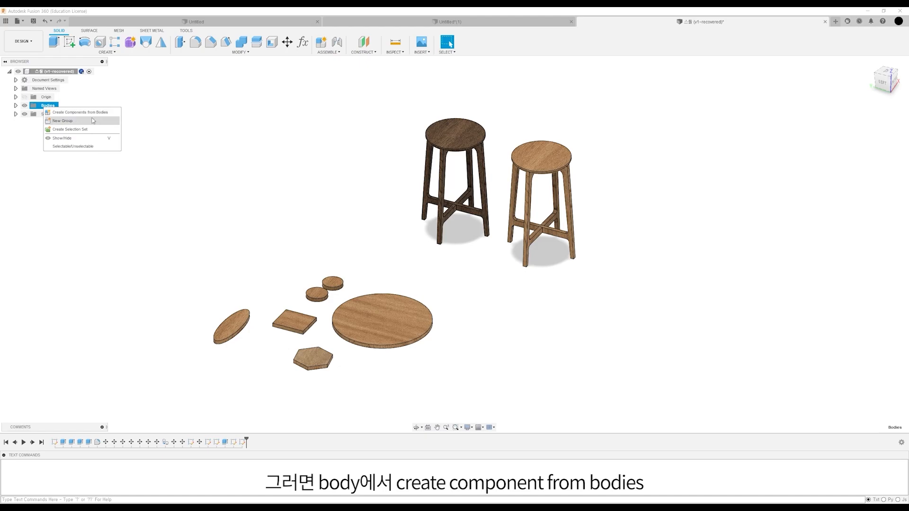
{"action": "left_click", "coordinate": [92, 113]}
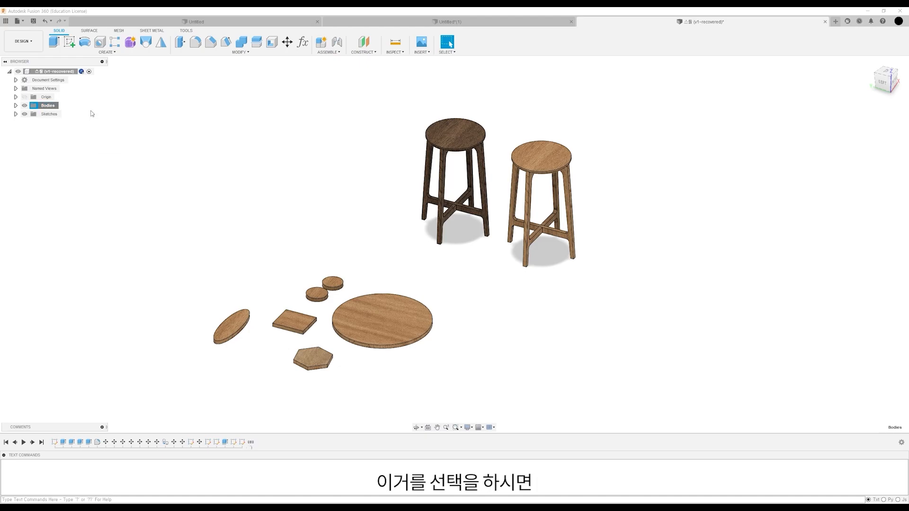
{"action": "left_click_drag", "start_coordinate": [206, 83], "coordinate": [680, 380]}
{"action": "left_click", "coordinate": [255, 229]}
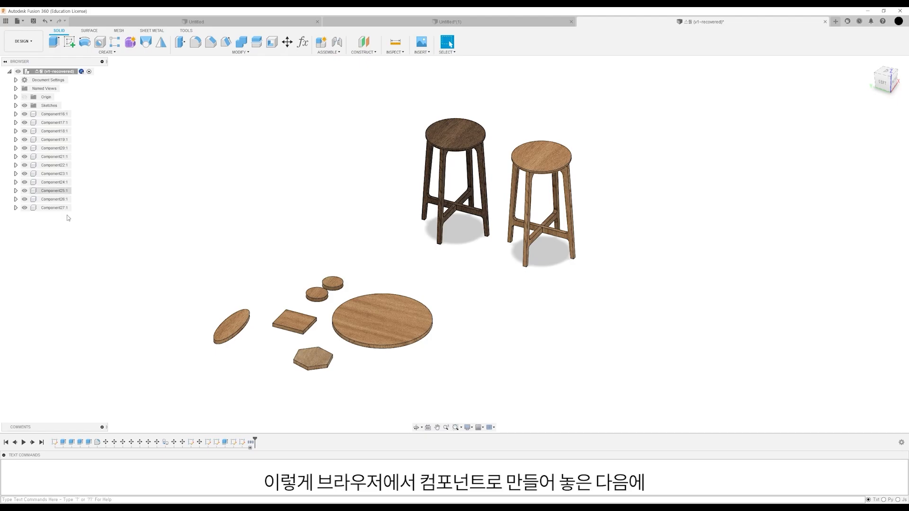
- Start a sketch on the front plane to examine its orientation and finish it without drawing anything
{"action": "middle_click_drag", "start_coordinate": [325, 265], "coordinate": [380, 300], "text": "shift"}
{"action": "scroll", "coordinate": [394, 295], "scroll_direction": "up", "scroll_amount": 1}
{"action": "scroll", "coordinate": [419, 301], "scroll_direction": "up", "scroll_amount": 1}
{"action": "middle_click_drag", "start_coordinate": [419, 301], "coordinate": [365, 311]}
{"action": "scroll", "coordinate": [397, 310], "scroll_direction": "up", "scroll_amount": 1}
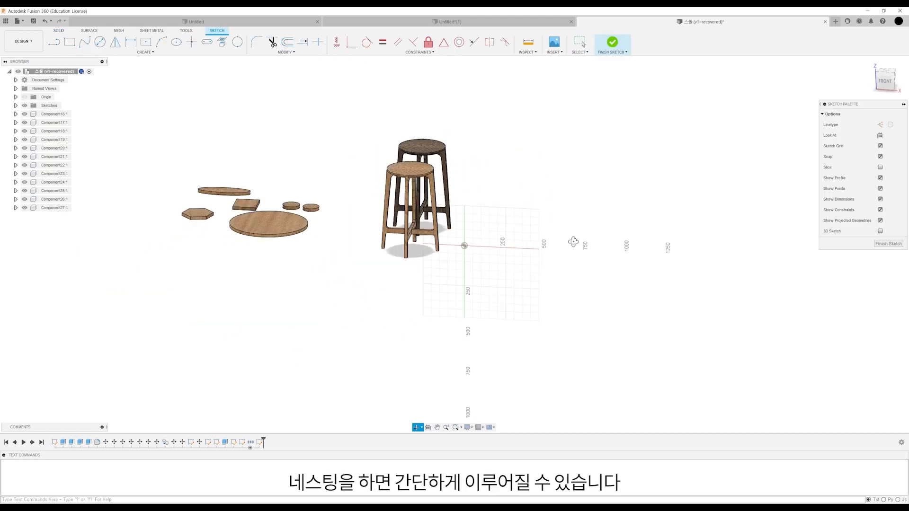
{"action": "left_click", "coordinate": [870, 94]}
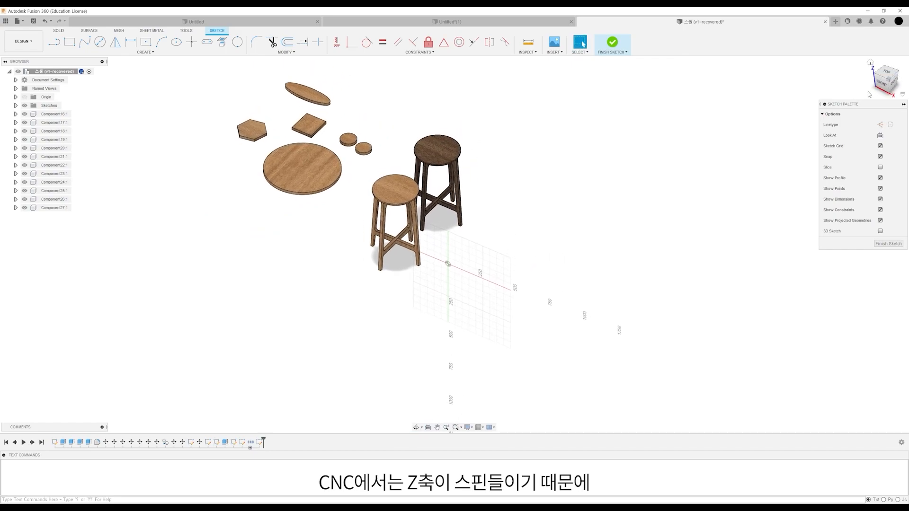
{"action": "middle_click_drag", "start_coordinate": [503, 183], "coordinate": [489, 213]}
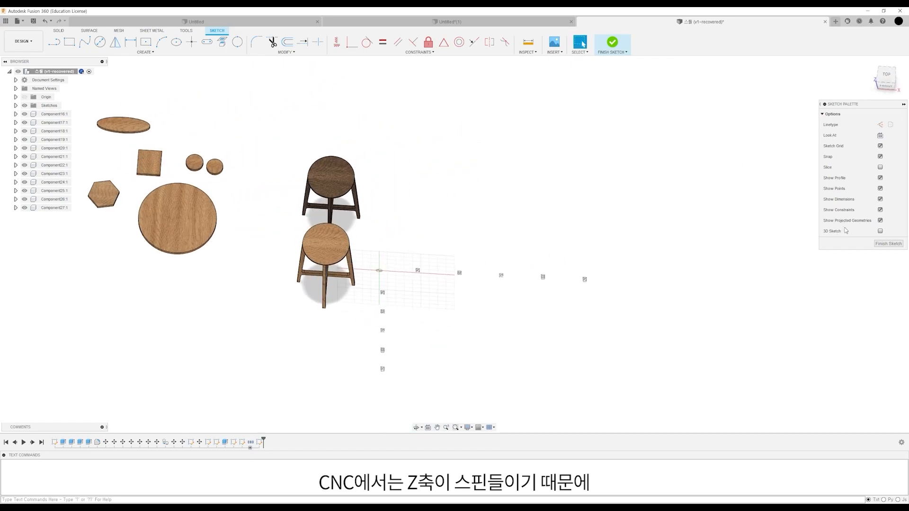
{"action": "left_click", "coordinate": [889, 244]}
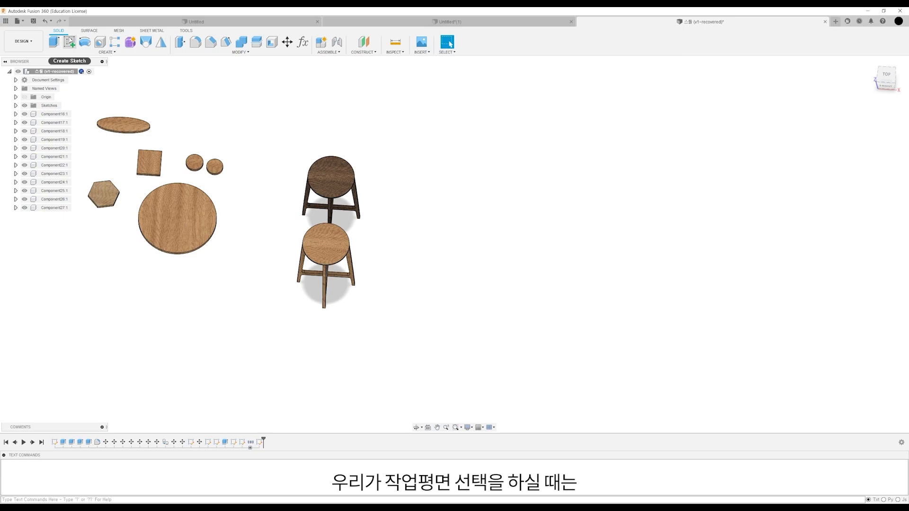
- Sketch a 1220 x 2440 mm rectangle on the XY plane, starting on the X axis about 500 mm from the origin, and finish the sketch
{"action": "left_click", "coordinate": [69, 43]}
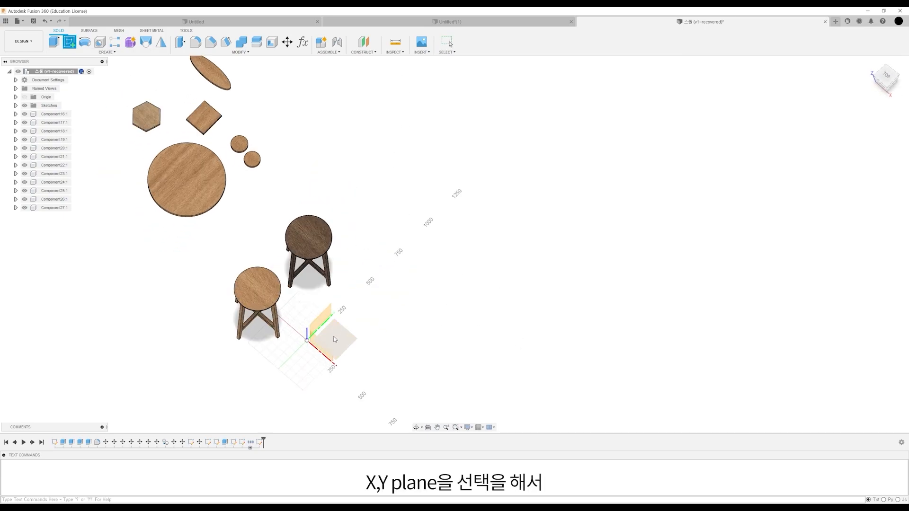
{"action": "left_click", "coordinate": [334, 339]}
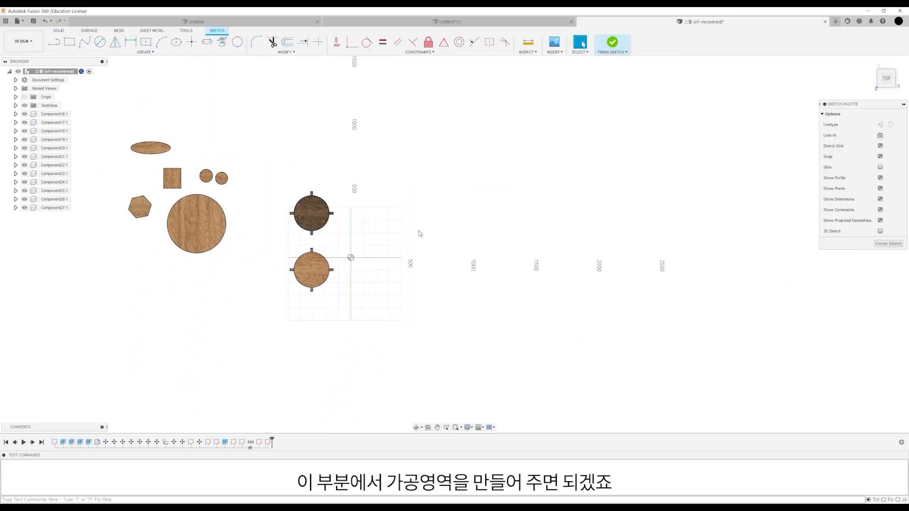
{"action": "left_click", "coordinate": [70, 42]}
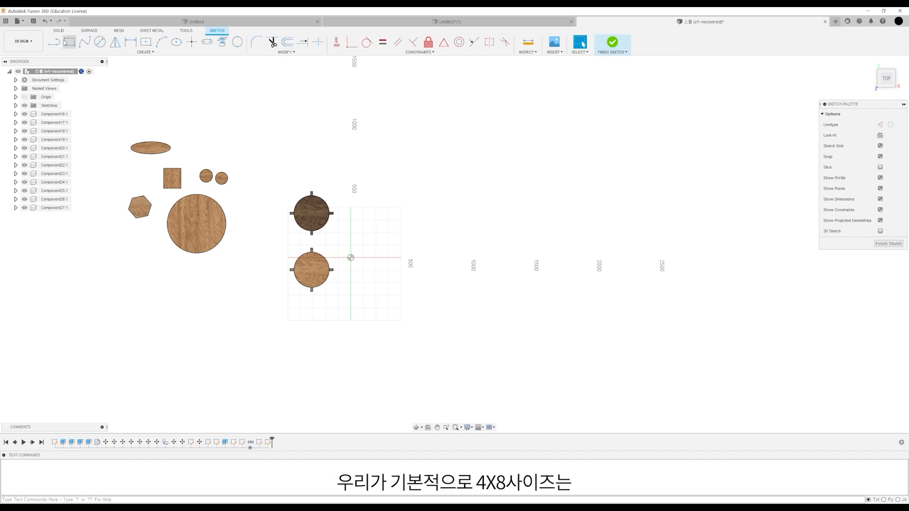
{"action": "left_click", "coordinate": [414, 257]}
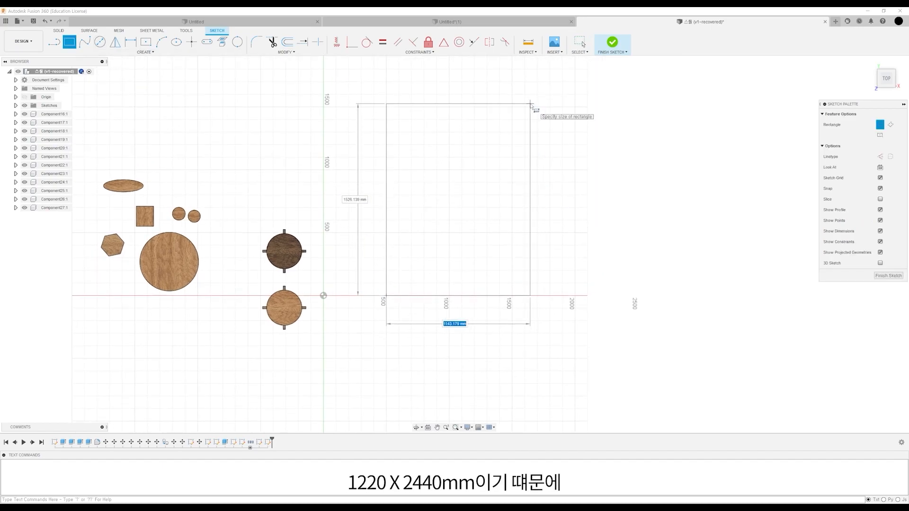
{"action": "type", "text": "1120"}
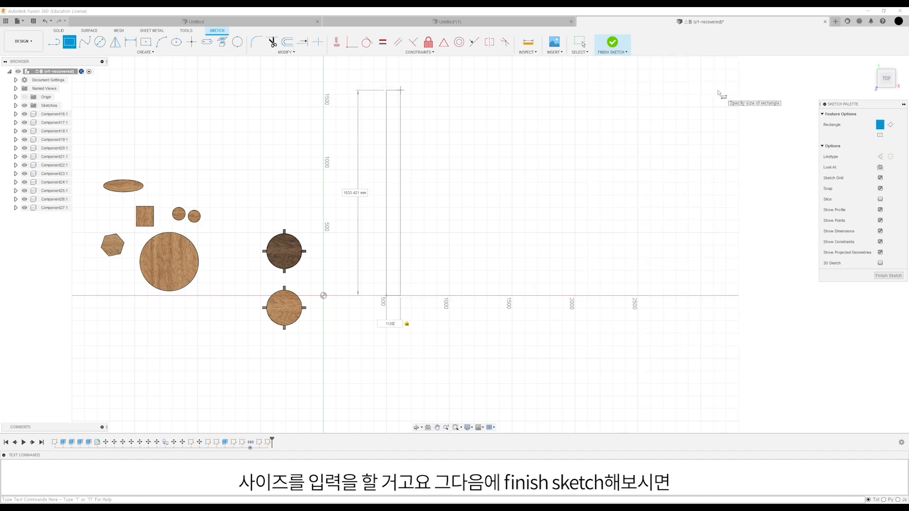
{"action": "key", "text": "BackSpace"}
{"action": "key", "text": "BackSpace"}
{"action": "key", "text": "BackSpace"}
{"action": "key", "text": "BackSpace"}
{"action": "type", "text": "23"}
{"action": "type", "text": "122"}
{"action": "type", "text": "0"}
{"action": "key", "text": "Tab"}
{"action": "type", "text": "2440"}
{"action": "key", "text": "Return"}
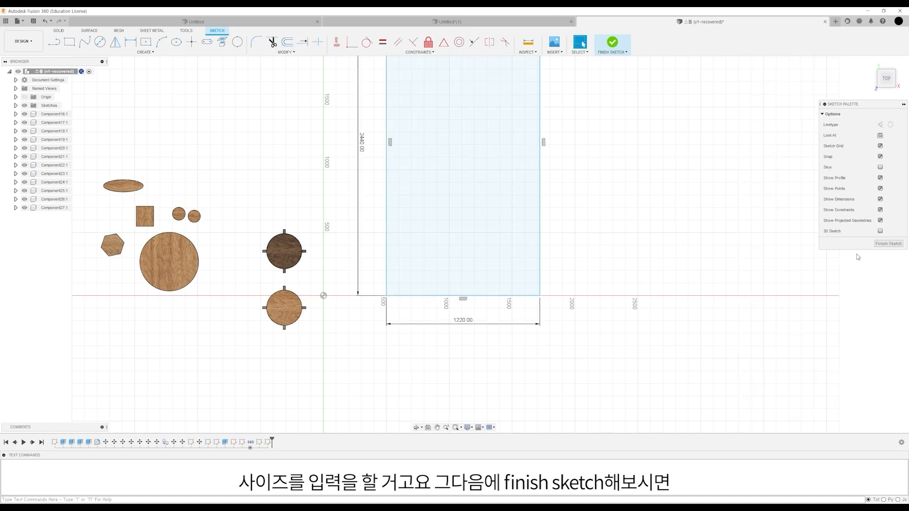
{"action": "left_click", "coordinate": [879, 244]}
- Start the Arrange command and select the light wood stool's two leg frames and its round seat as objects
{"action": "mouse_move", "coordinate": [534, 258]}
{"action": "middle_mouse_down"}
{"action": "mouse_move", "coordinate": [489, 308]}
{"action": "mouse_move", "coordinate": [487, 280]}
{"action": "mouse_move", "coordinate": [527, 274]}
{"action": "mouse_move", "coordinate": [339, 268]}
{"action": "mouse_move", "coordinate": [418, 274]}
{"action": "mouse_move", "coordinate": [489, 156]}
{"action": "middle_mouse_up"}
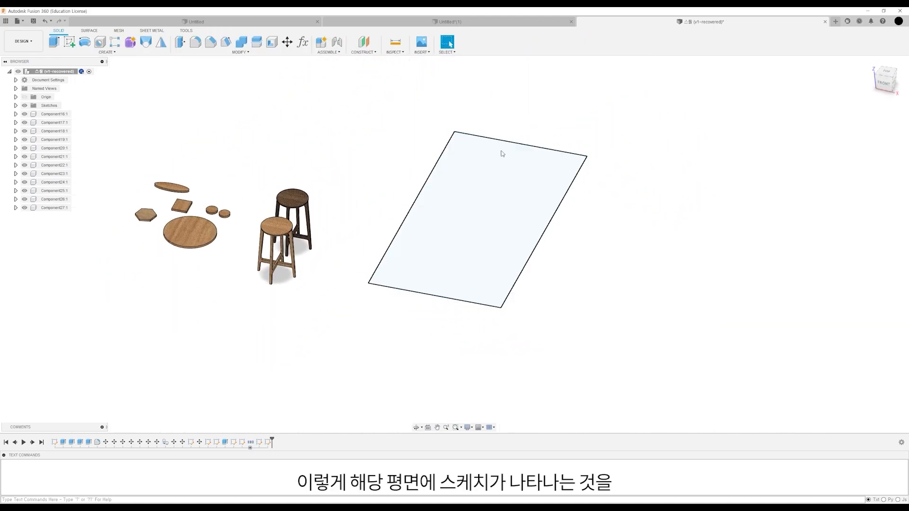
{"action": "left_click", "coordinate": [244, 52]}
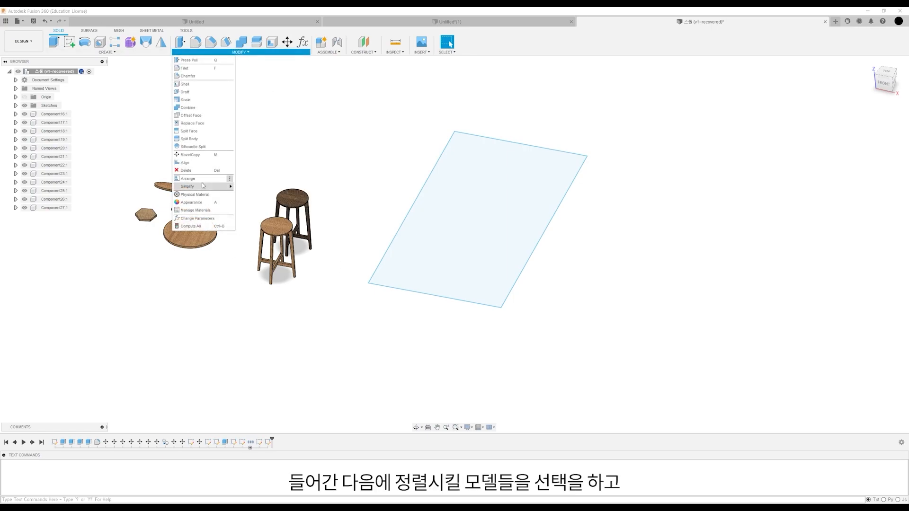
{"action": "left_click", "coordinate": [202, 179]}
{"action": "left_click", "coordinate": [283, 251]}
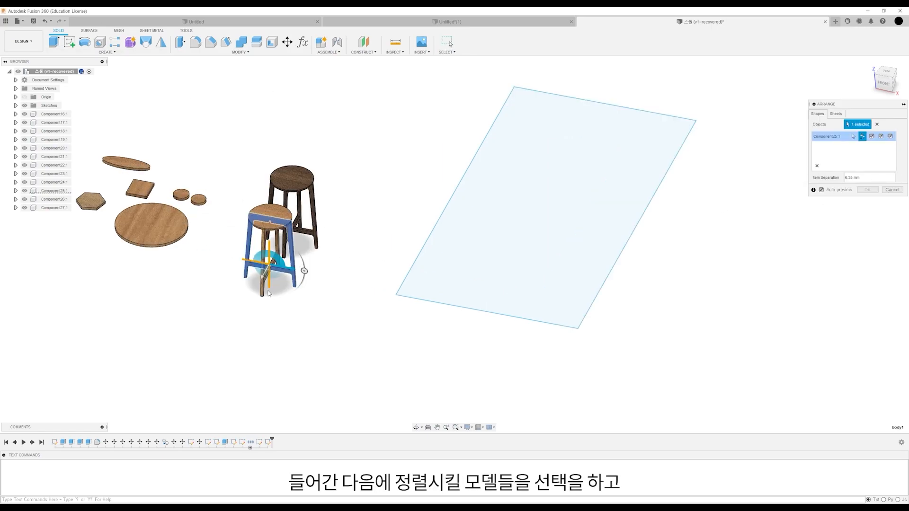
{"action": "scroll", "coordinate": [283, 252], "scroll_direction": "up", "scroll_amount": 5}
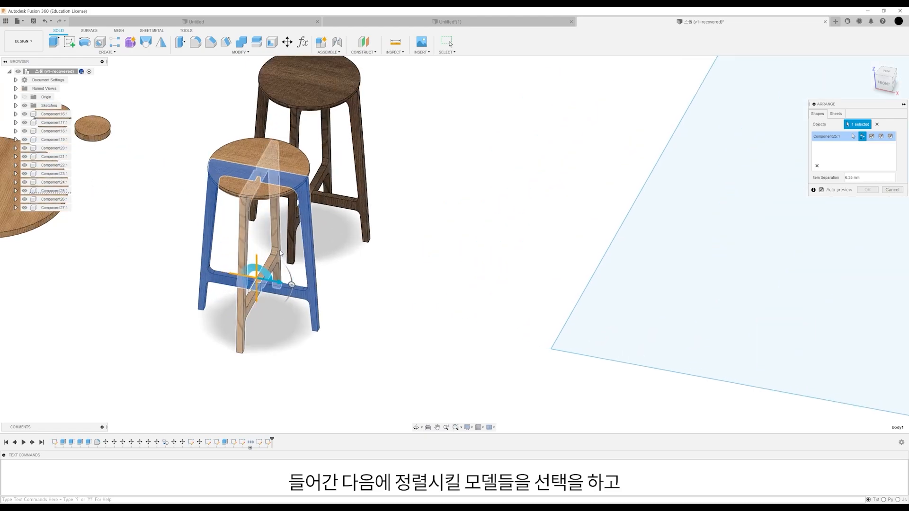
{"action": "left_click", "coordinate": [279, 257]}
{"action": "left_click", "coordinate": [287, 169]}
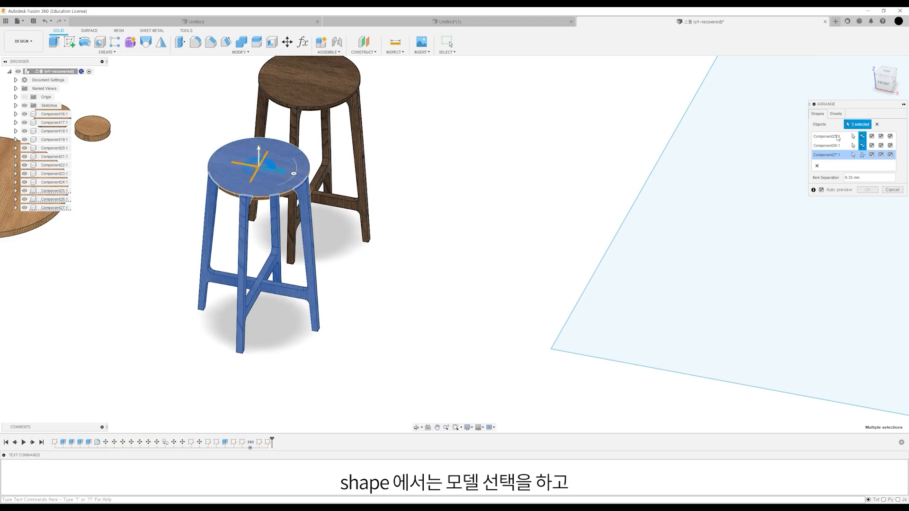
- Use the rectangle sketch as the sheet for the arrangement and confirm it
{"action": "left_click", "coordinate": [835, 114]}
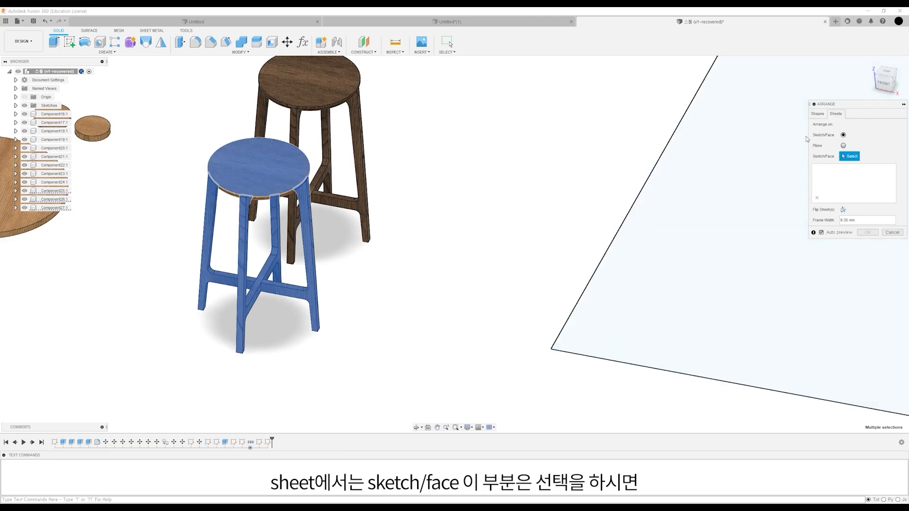
{"action": "scroll", "coordinate": [584, 258], "scroll_direction": "down", "scroll_amount": 2}
{"action": "middle_click_drag", "start_coordinate": [585, 257], "coordinate": [446, 240]}
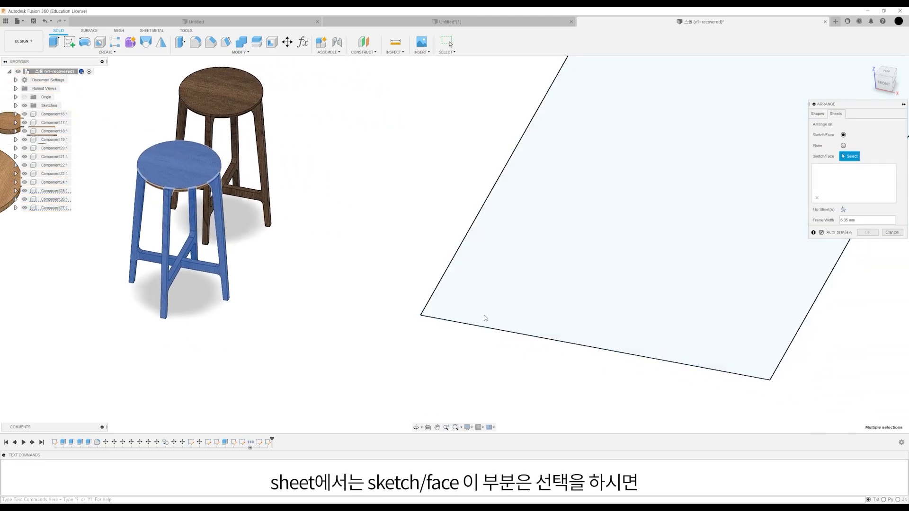
{"action": "left_click", "coordinate": [476, 326]}
{"action": "left_click", "coordinate": [867, 233]}
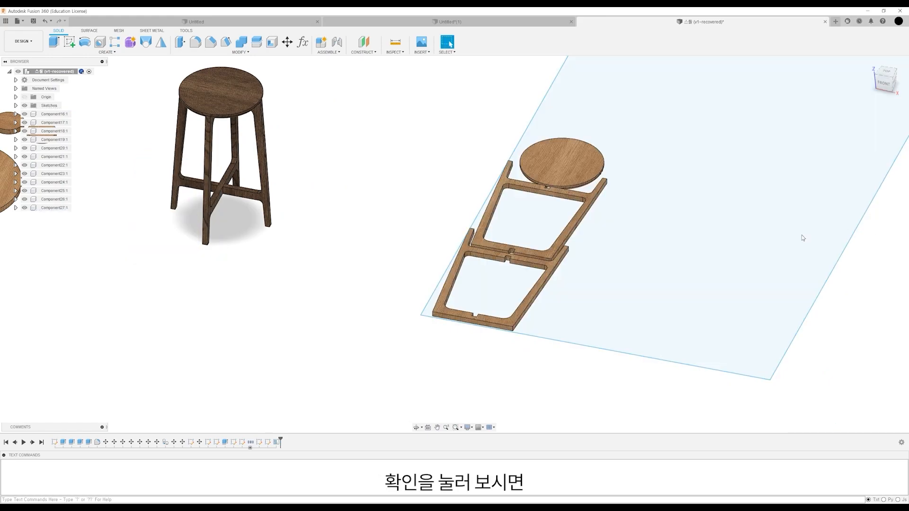
- Edit the arrangement and flip the round seat so its grooved underside faces up on the sheet
{"action": "scroll", "coordinate": [470, 271], "scroll_direction": "down", "scroll_amount": 1}
{"action": "middle_click_drag", "start_coordinate": [469, 271], "coordinate": [468, 293], "text": "shift"}
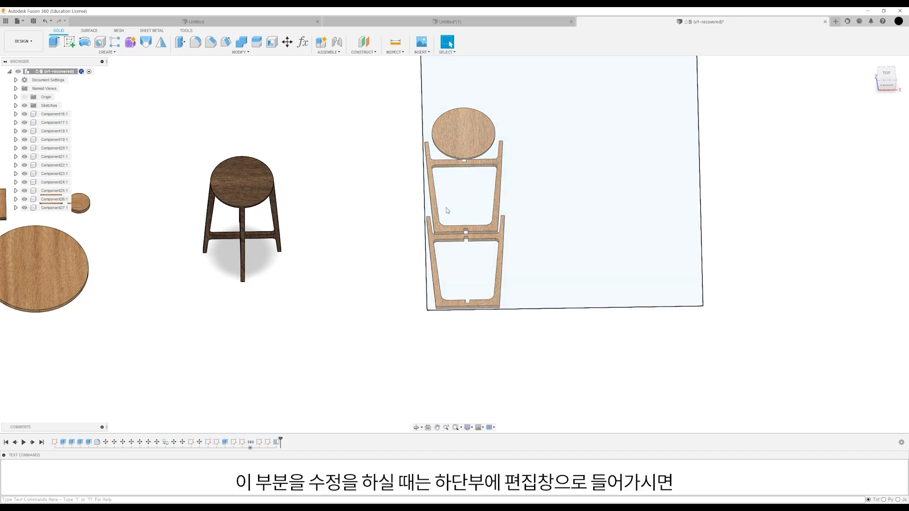
{"action": "double_click", "coordinate": [277, 443]}
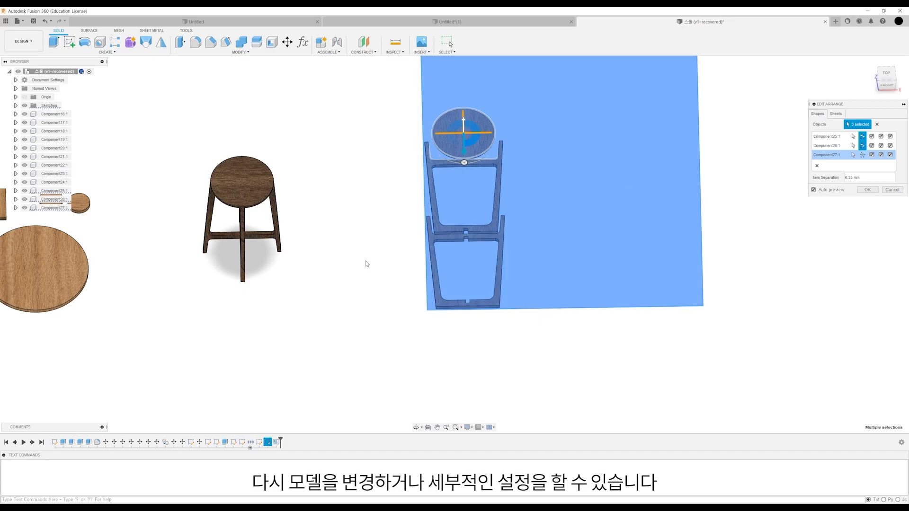
{"action": "scroll", "coordinate": [449, 221], "scroll_direction": "up", "scroll_amount": 3}
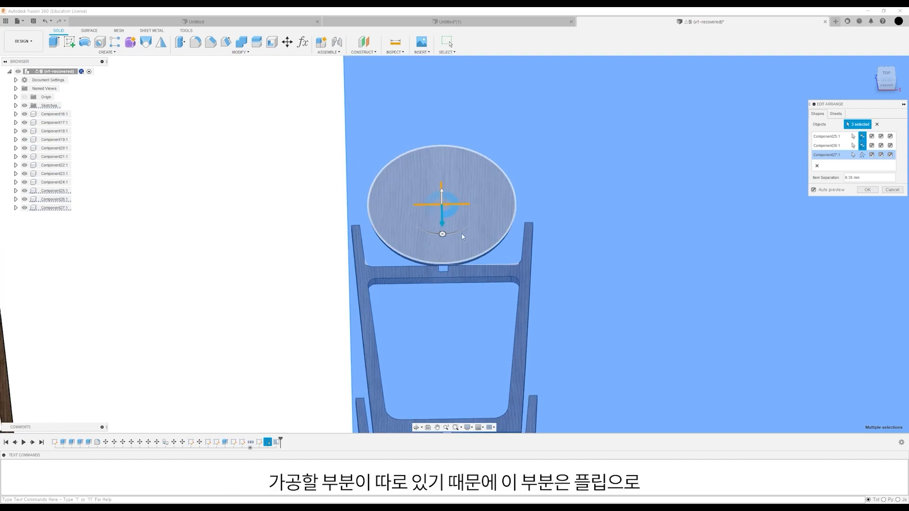
{"action": "scroll", "coordinate": [488, 251], "scroll_direction": "down", "scroll_amount": 1}
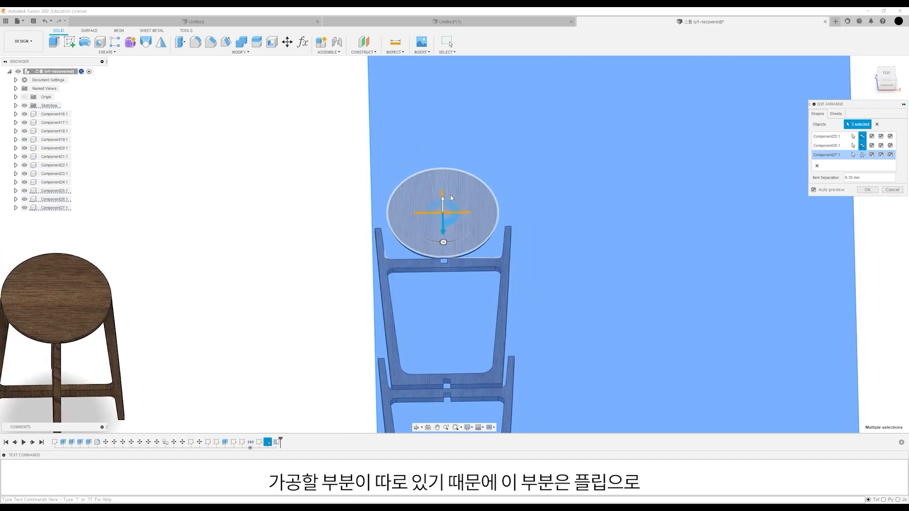
{"action": "left_click", "coordinate": [862, 155]}
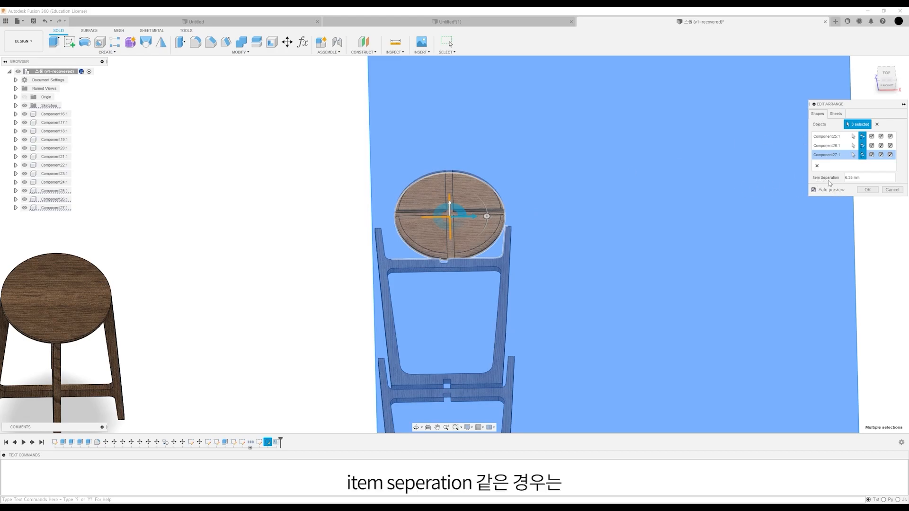
- Set the item separation between the arranged parts to 8 mm
{"action": "left_click", "coordinate": [863, 179]}
{"action": "middle_click_drag", "start_coordinate": [419, 355], "coordinate": [381, 323]}
{"action": "scroll", "coordinate": [365, 329], "scroll_direction": "up", "scroll_amount": 5}
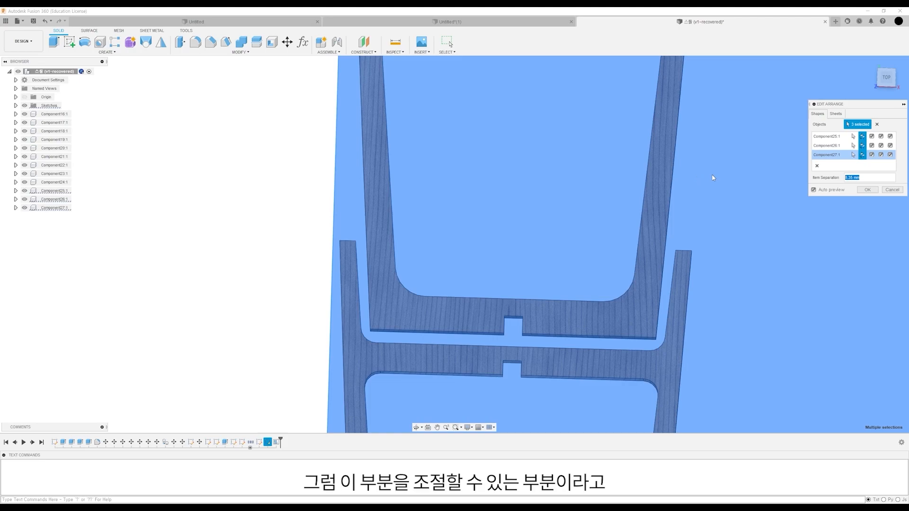
{"action": "type", "text": "8"}
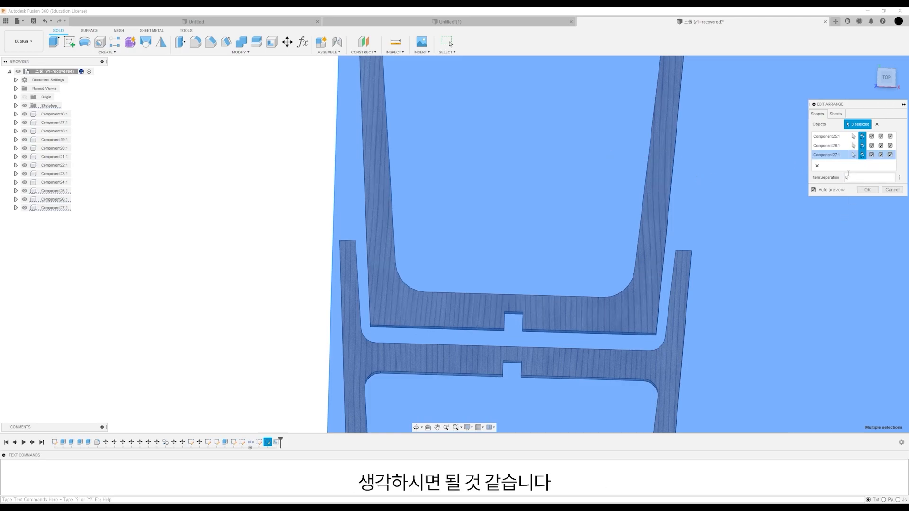
- Set the sheet's frame width to 10 mm and confirm the arrangement
{"action": "left_click", "coordinate": [836, 114]}
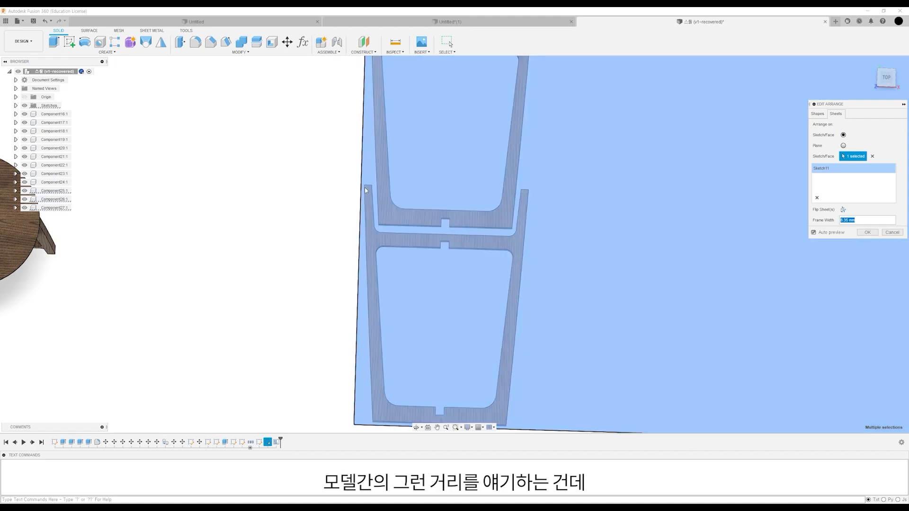
{"action": "type", "text": "0"}
{"action": "scroll", "coordinate": [379, 180], "scroll_direction": "up", "scroll_amount": 3}
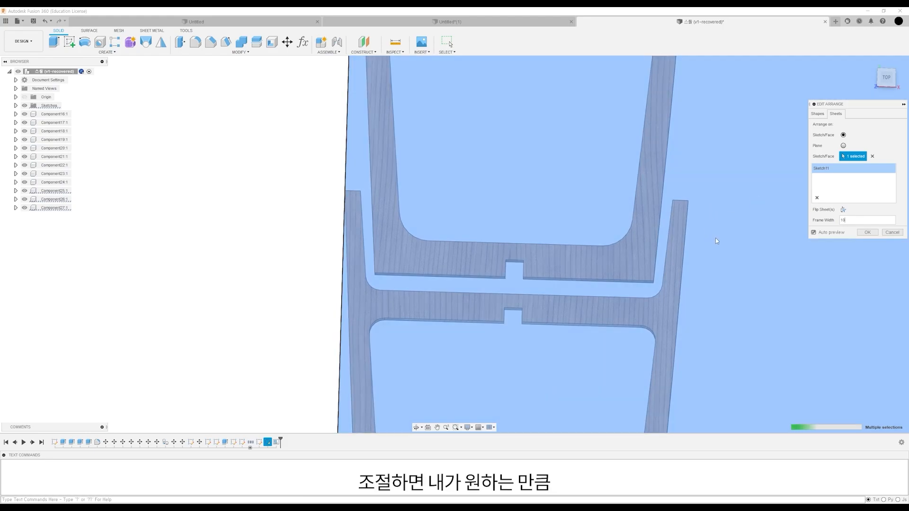
{"action": "scroll", "coordinate": [333, 163], "scroll_direction": "down", "scroll_amount": 5}
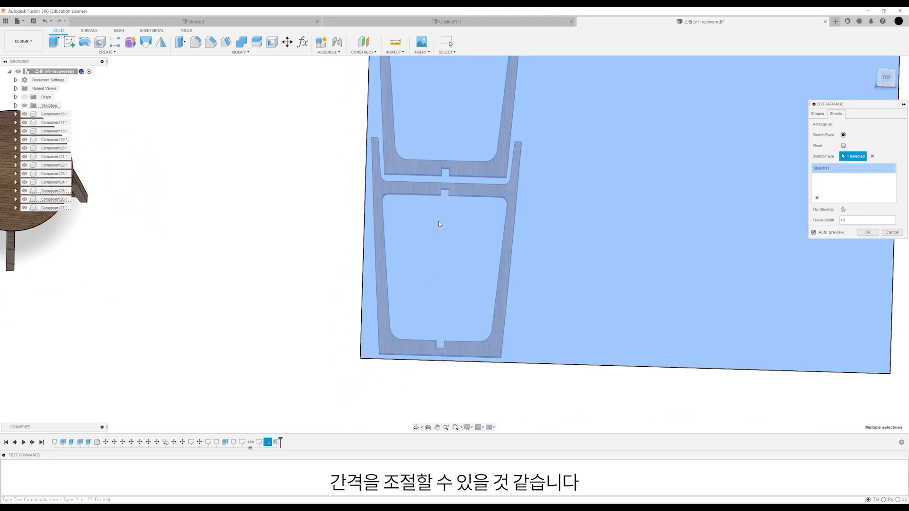
{"action": "key", "text": "Return"}
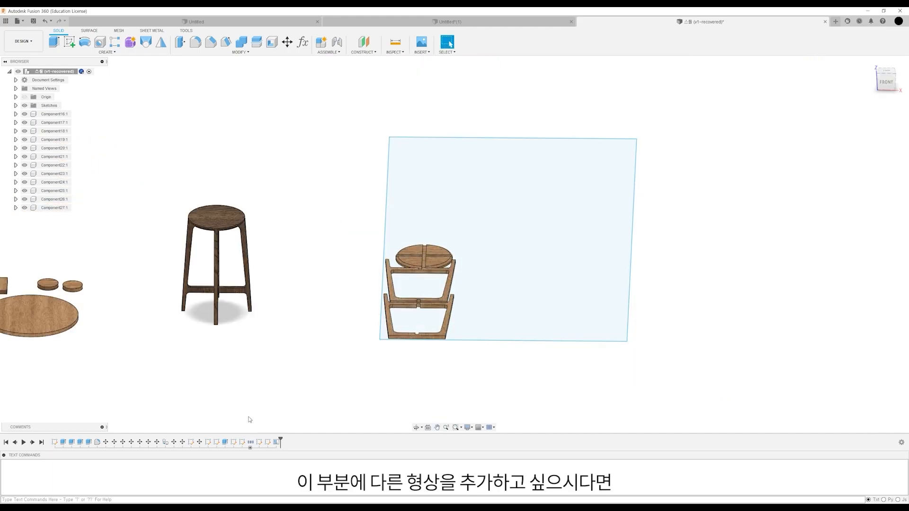
- Edit the arrangement to add the dark stool's two leg frames and round seat to the objects, and confirm
{"action": "double_click", "coordinate": [276, 442]}
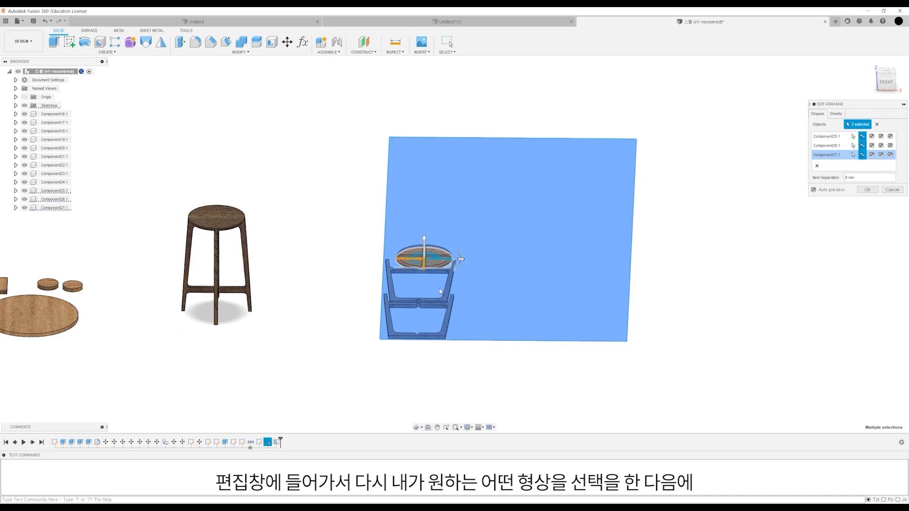
{"action": "left_click", "coordinate": [249, 286]}
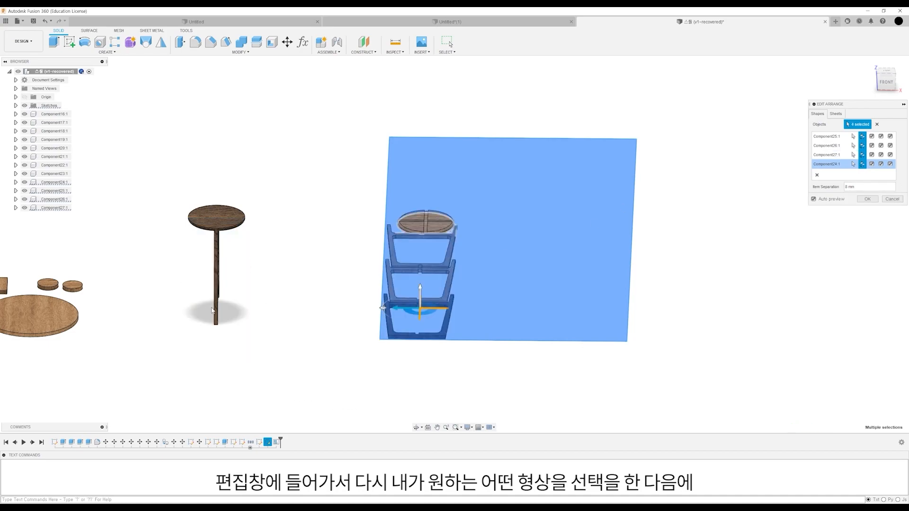
{"action": "left_click", "coordinate": [217, 263]}
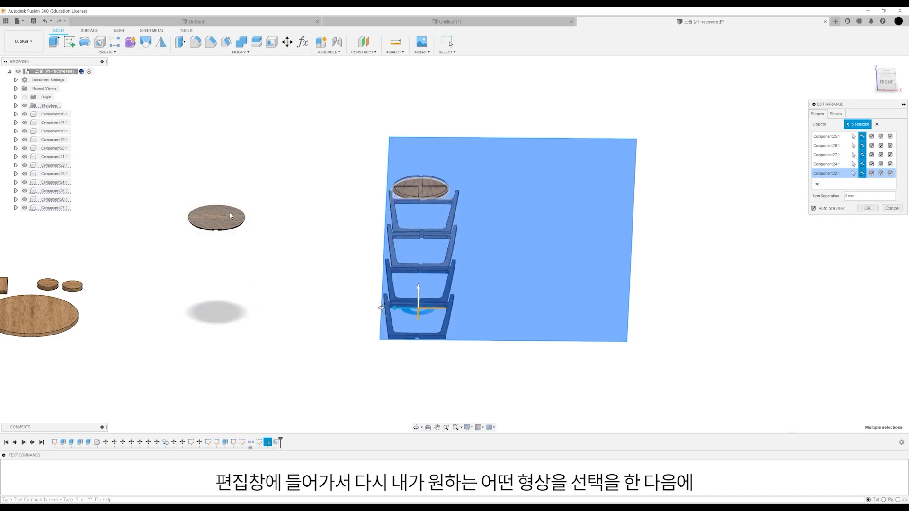
{"action": "left_click", "coordinate": [231, 215]}
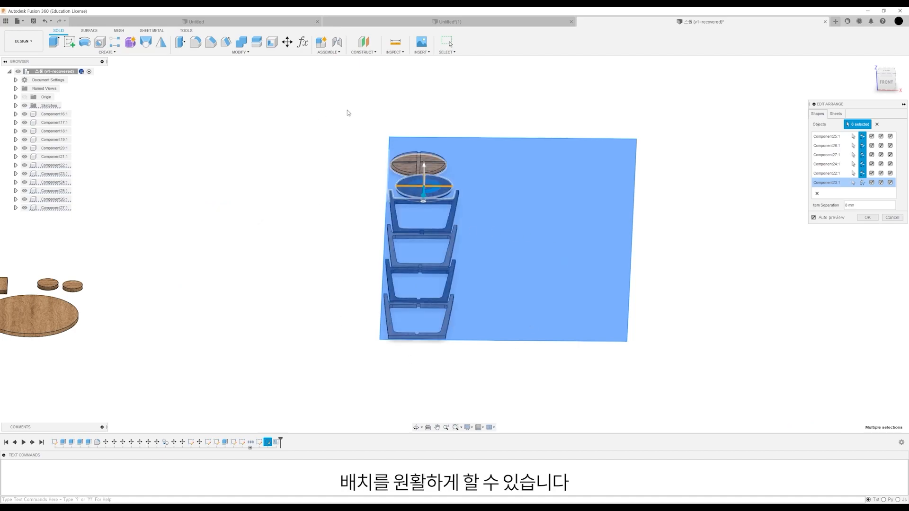
{"action": "left_click", "coordinate": [867, 217]}
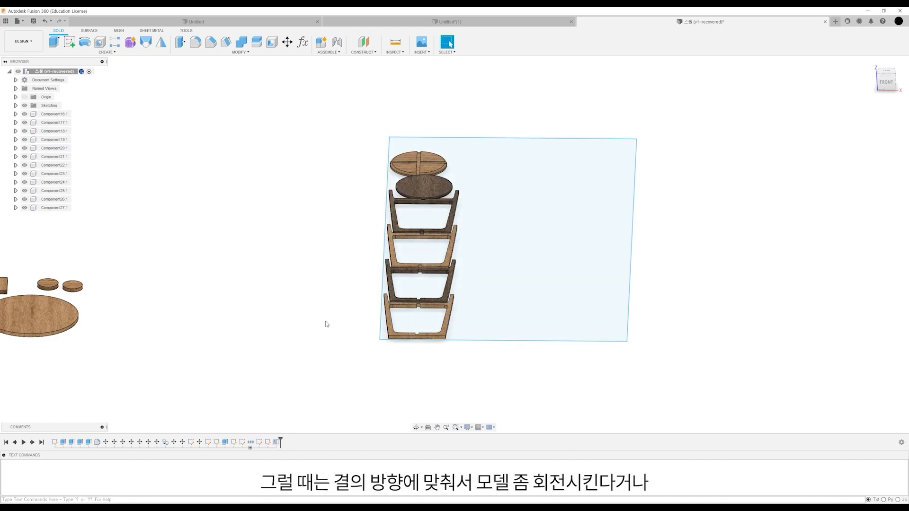
- Edit the arrangement to rotate the leg frames by 90 degrees on the sheet, and confirm
{"action": "double_click", "coordinate": [277, 442]}
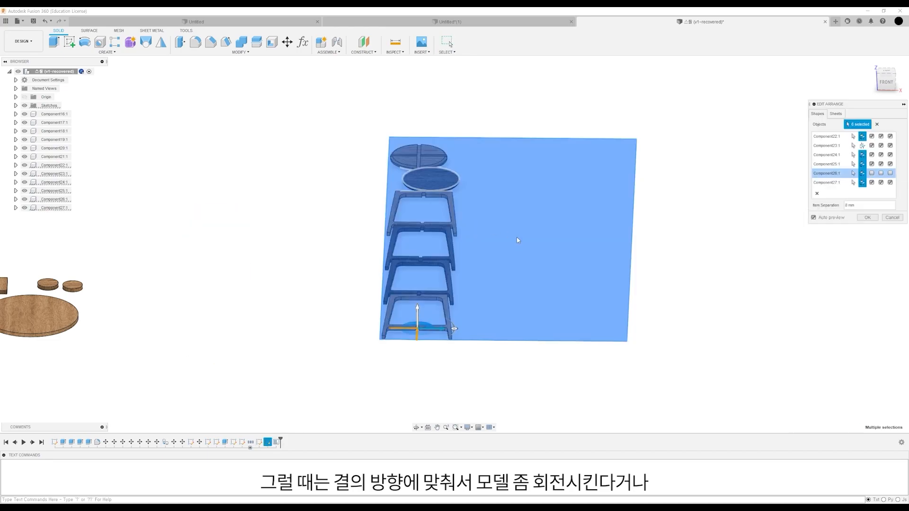
{"action": "left_click", "coordinate": [454, 328]}
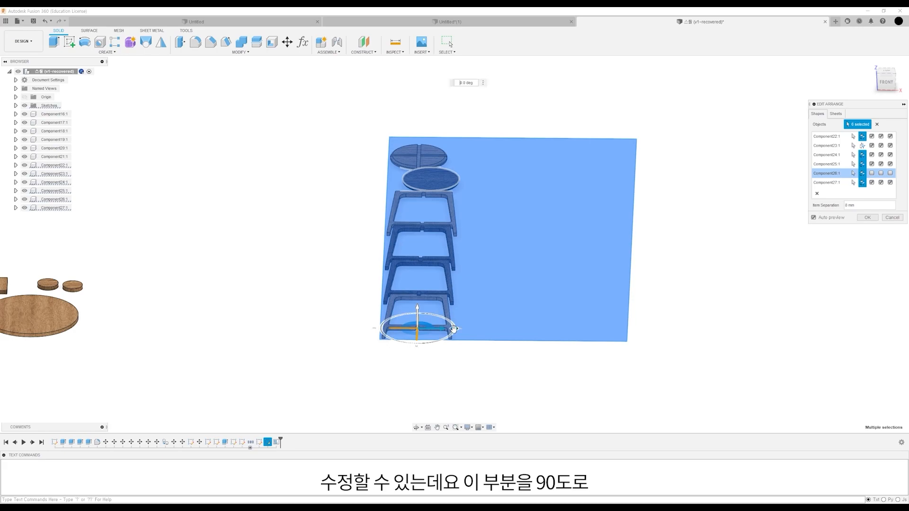
{"action": "type", "text": "90"}
{"action": "key", "text": "Return"}
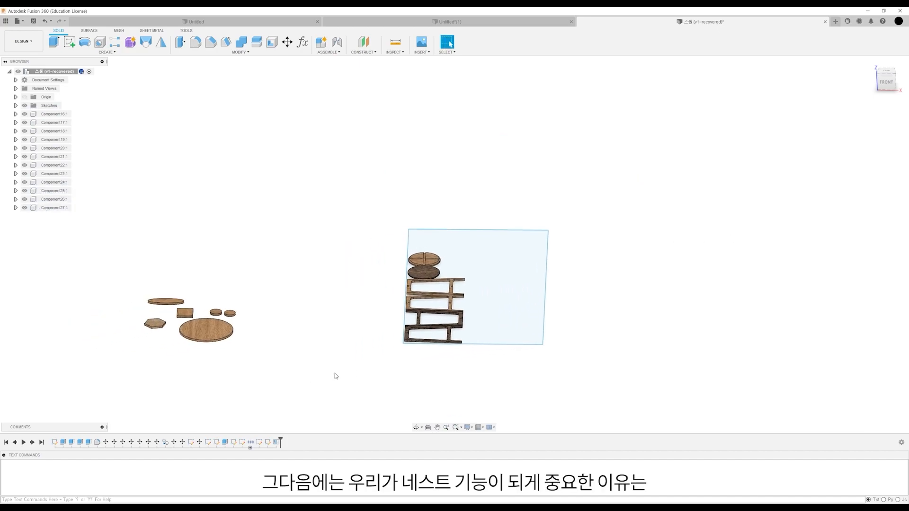
{"action": "scroll", "coordinate": [323, 364], "scroll_direction": "up", "scroll_amount": 1}
{"action": "middle_click_drag", "start_coordinate": [335, 349], "coordinate": [396, 323]}
{"action": "middle_click_drag", "start_coordinate": [340, 332], "coordinate": [384, 330]}
{"action": "middle_click_drag", "start_coordinate": [372, 331], "coordinate": [434, 314], "text": "shift"}
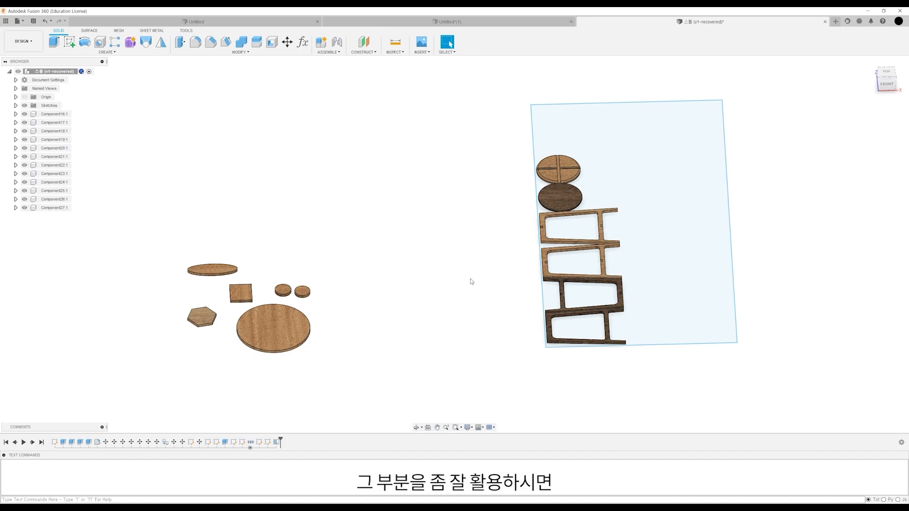
- Start a sketch on the XY plane and draw a 1220 x 600 mm rectangle beside the arranged sheet
{"action": "left_click", "coordinate": [73, 44]}
{"action": "left_click", "coordinate": [494, 327]}
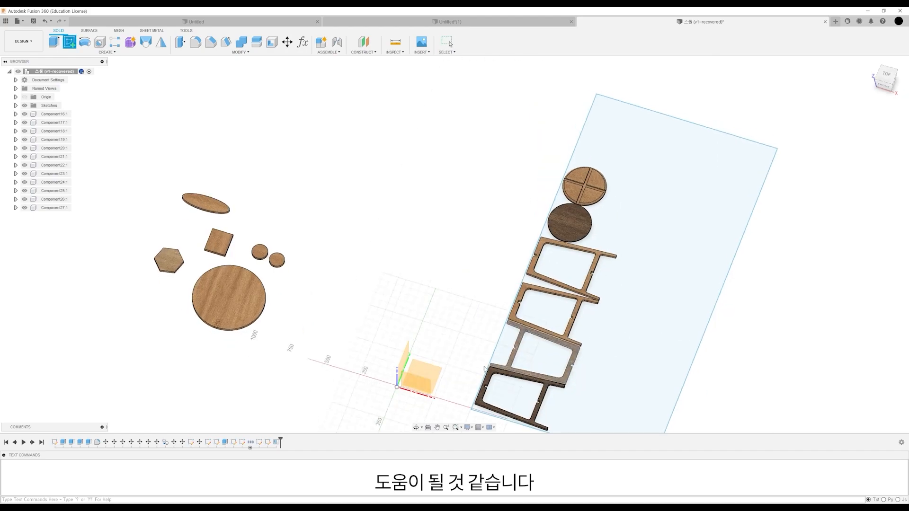
{"action": "middle_click_drag", "start_coordinate": [397, 274], "coordinate": [395, 296]}
{"action": "left_click", "coordinate": [69, 42]}
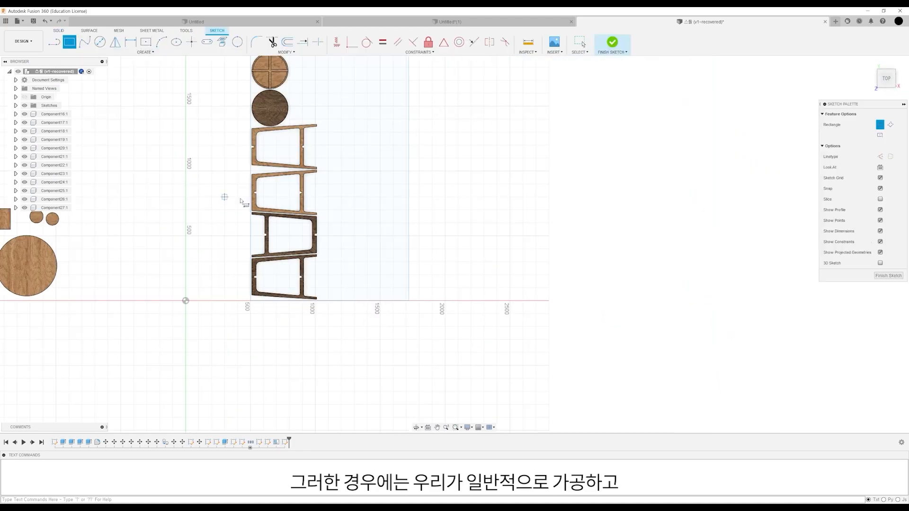
{"action": "middle_click_drag", "start_coordinate": [355, 242], "coordinate": [249, 255]}
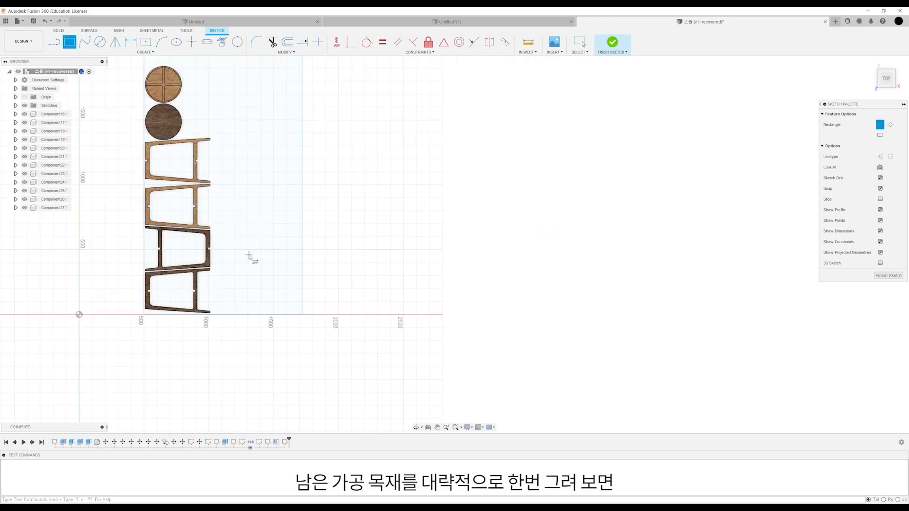
{"action": "left_click", "coordinate": [390, 198]}
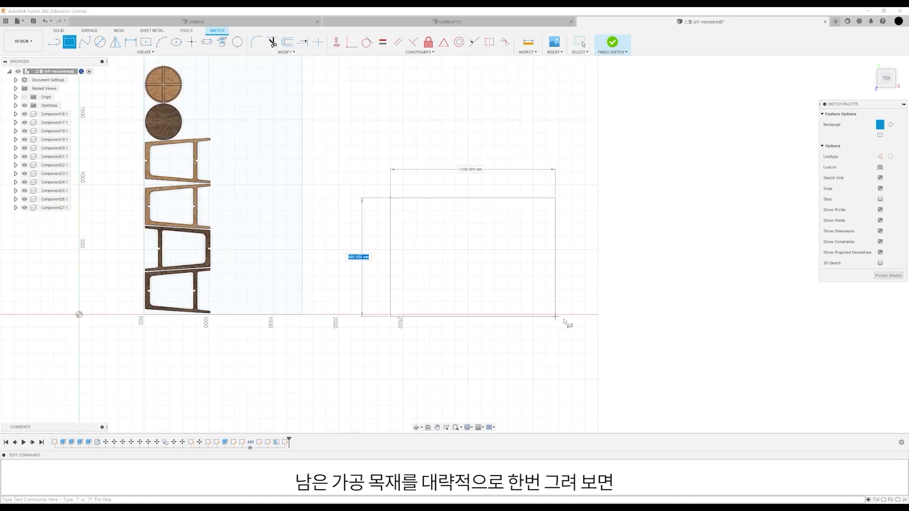
{"action": "key", "text": "Tab"}
{"action": "key", "text": "BackSpace"}
{"action": "type", "text": "122"}
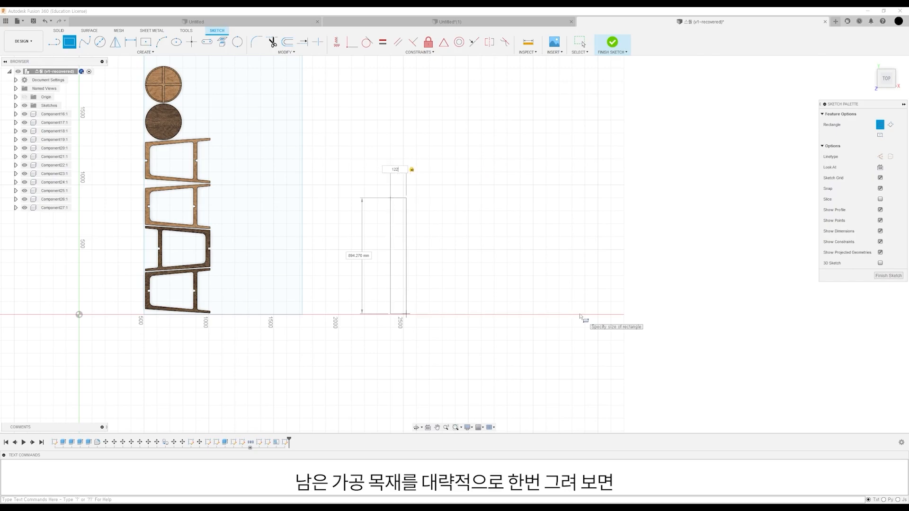
{"action": "type", "text": "0"}
{"action": "key", "text": "Tab"}
{"action": "type", "text": "600"}
{"action": "key", "text": "Return"}
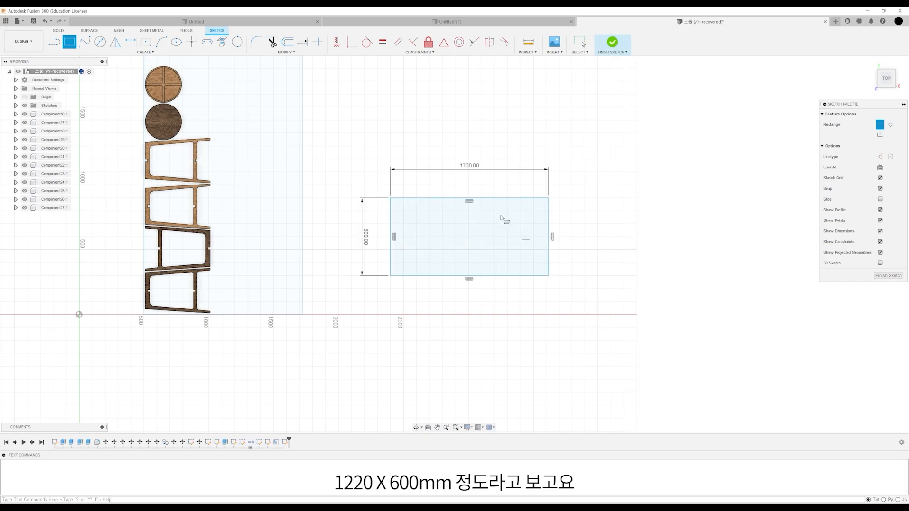
- Draw a second rectangle of about 650 x 730 mm on top of the first, sharing its upper-right corner, and finish the sketch
{"action": "left_click", "coordinate": [548, 198]}
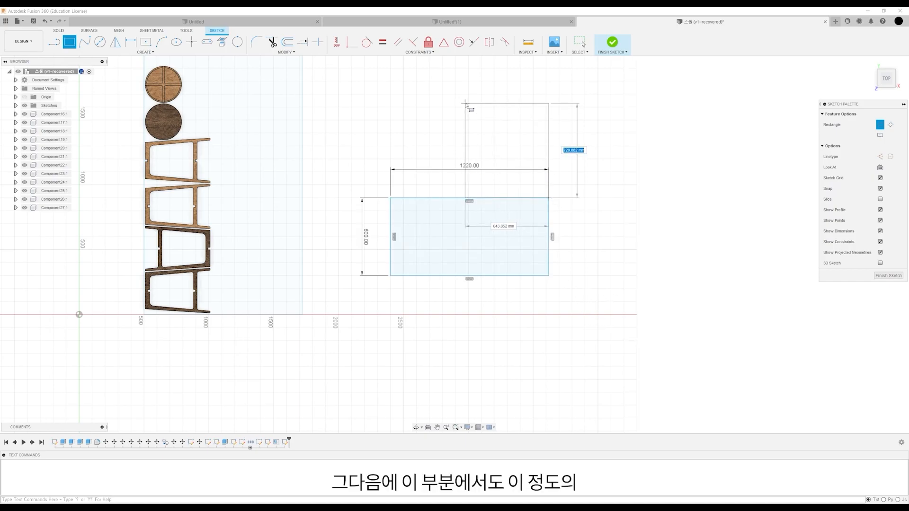
{"action": "left_click", "coordinate": [464, 102]}
{"action": "left_click", "coordinate": [888, 275]}
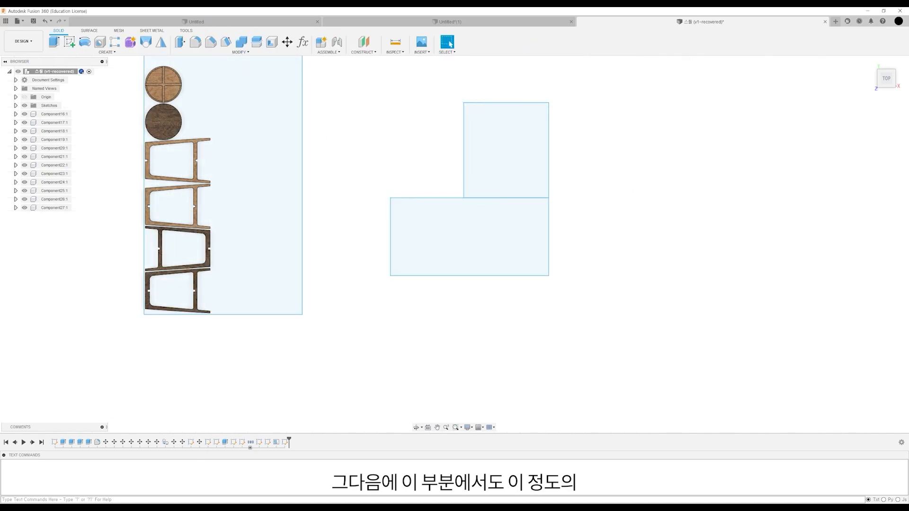
- Edit the new sketch to trim the shared line between the two rectangles into one L-shaped outline, and finish it
{"action": "right_click", "coordinate": [287, 443]}
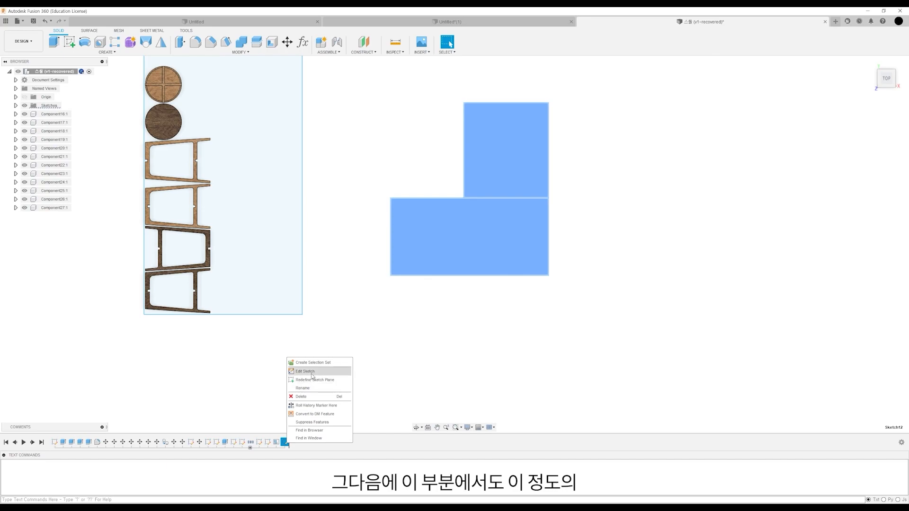
{"action": "left_click", "coordinate": [322, 373]}
{"action": "key", "text": "t"}
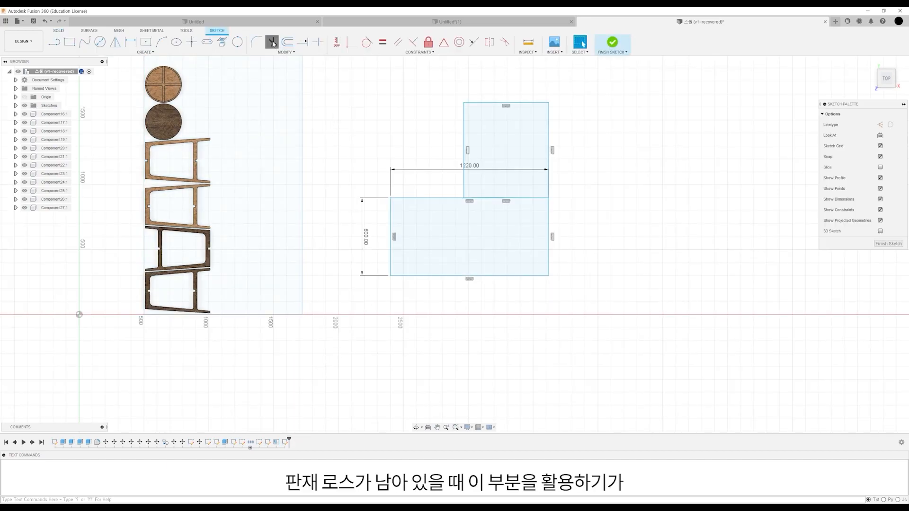
{"action": "left_click", "coordinate": [524, 198]}
{"action": "left_click", "coordinate": [888, 243]}
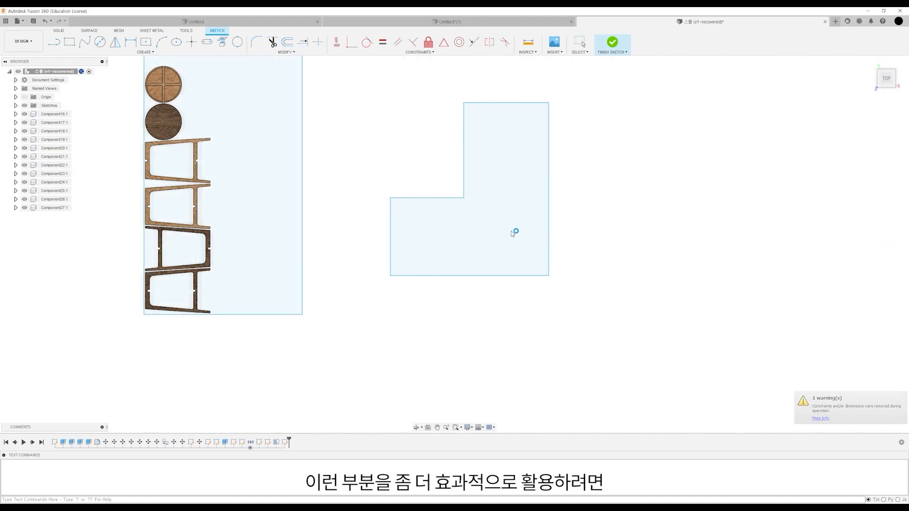
- Start the Arrange tool and select the two round seat parts and the four leg frames as the shapes
{"action": "scroll", "coordinate": [503, 221], "scroll_direction": "down", "scroll_amount": 5}
{"action": "scroll", "coordinate": [439, 286], "scroll_direction": "up", "scroll_amount": 3}
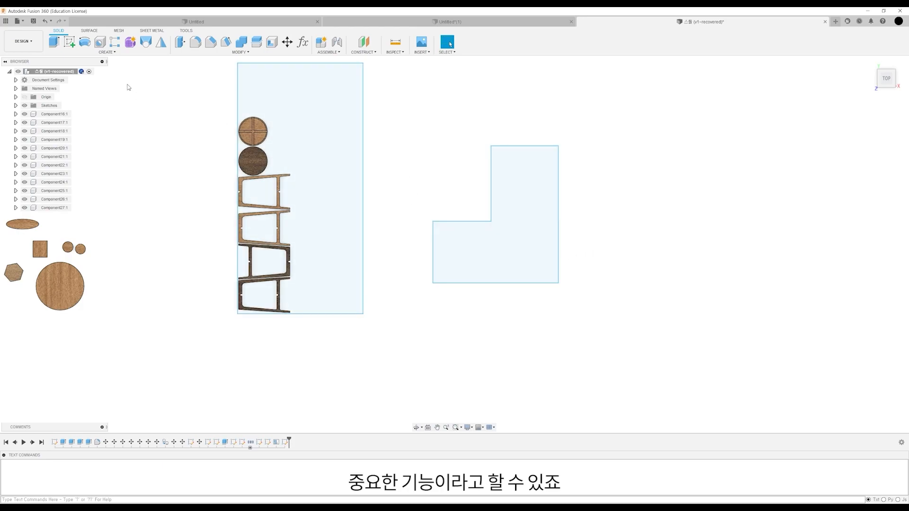
{"action": "left_click", "coordinate": [240, 51]}
{"action": "left_click", "coordinate": [208, 180]}
{"action": "left_click", "coordinate": [253, 131]}
{"action": "left_click", "coordinate": [252, 161]}
{"action": "left_click", "coordinate": [278, 192]}
{"action": "left_click", "coordinate": [279, 228]}
{"action": "left_click", "coordinate": [251, 261]}
{"action": "left_click", "coordinate": [278, 296]}
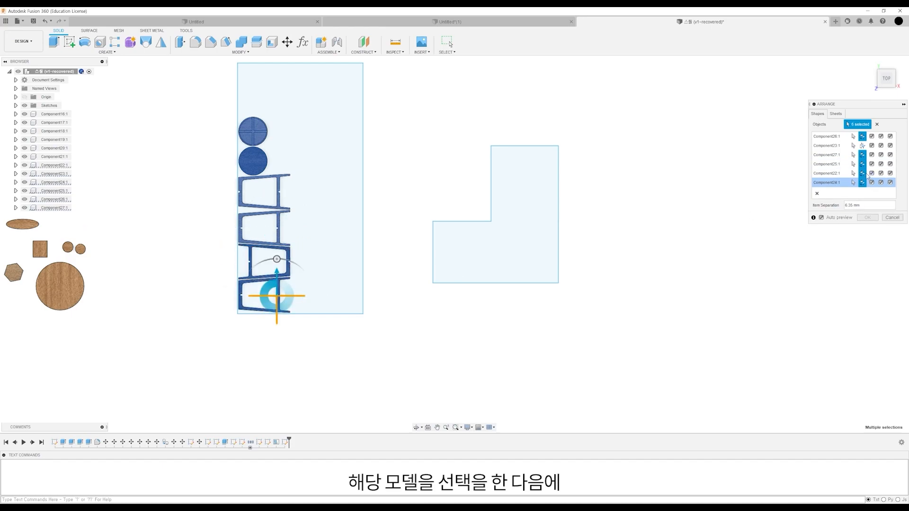
- Set the L-shaped sketch profile as the sheet for the stool parts and confirm the arrangement
{"action": "left_click", "coordinate": [836, 114]}
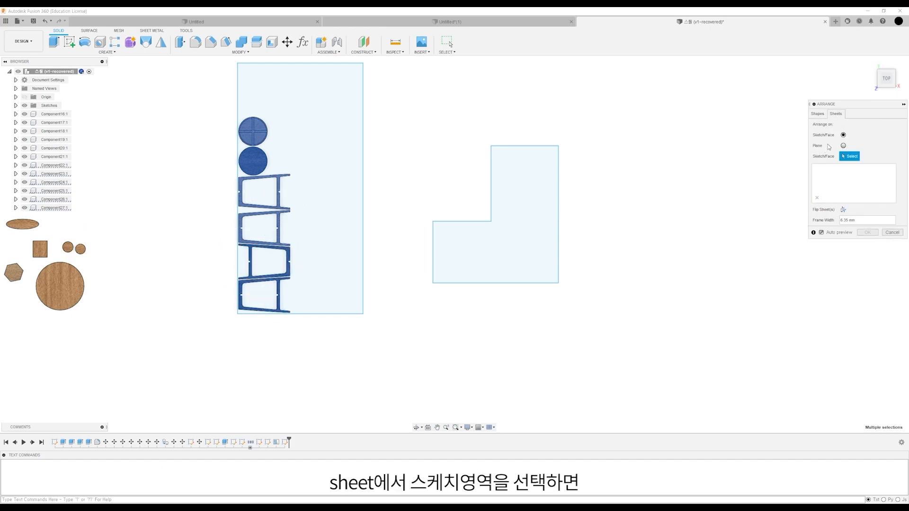
{"action": "left_click", "coordinate": [519, 286]}
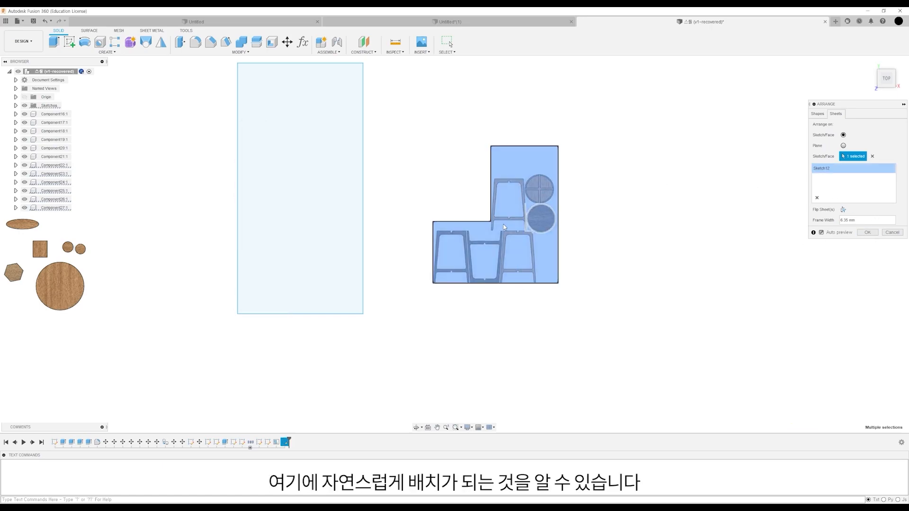
{"action": "scroll", "coordinate": [506, 226], "scroll_direction": "up", "scroll_amount": 4}
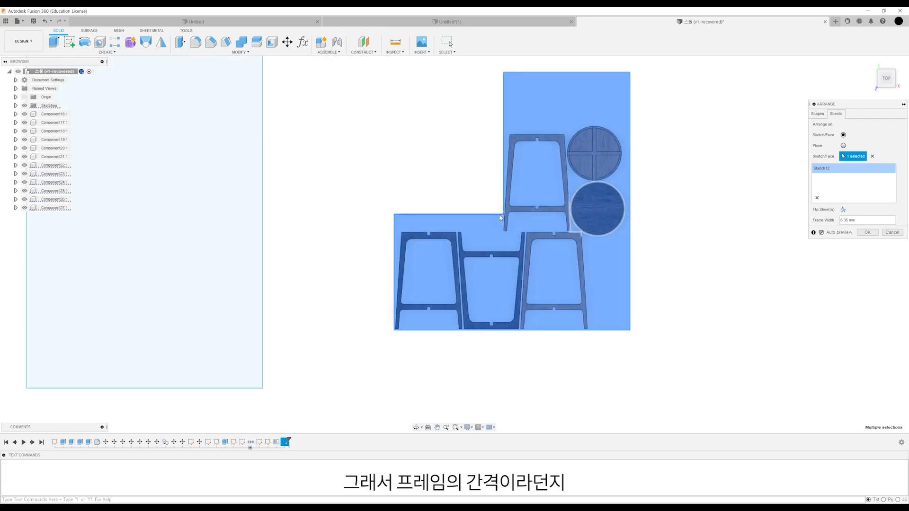
{"action": "left_click", "coordinate": [818, 113]}
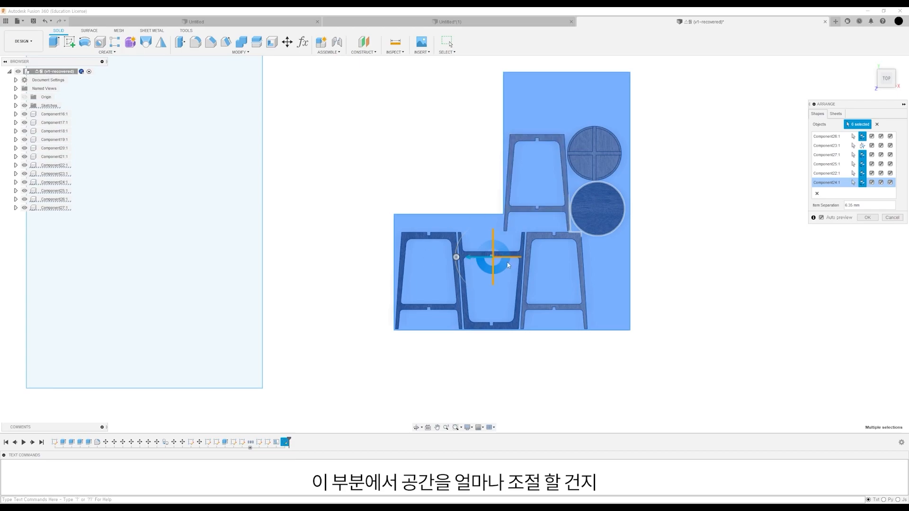
{"action": "scroll", "coordinate": [514, 325], "scroll_direction": "up", "scroll_amount": 3}
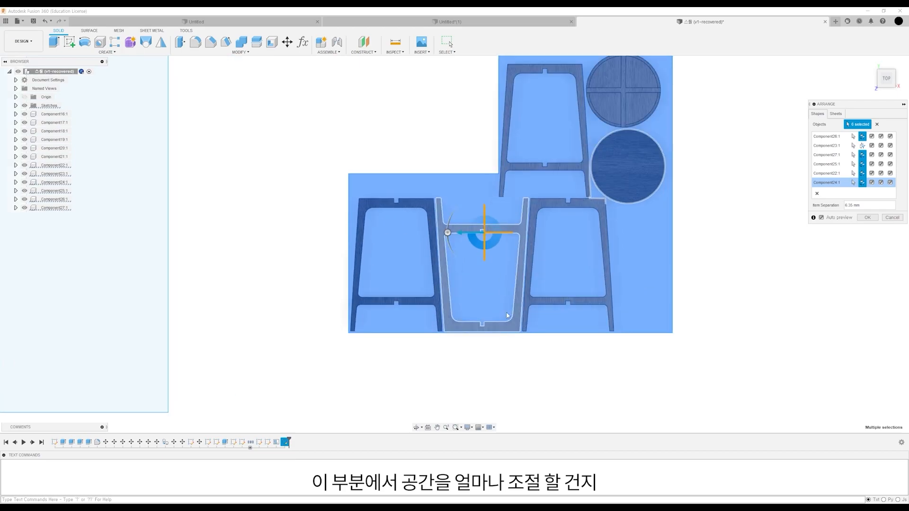
{"action": "scroll", "coordinate": [522, 314], "scroll_direction": "down", "scroll_amount": 2}
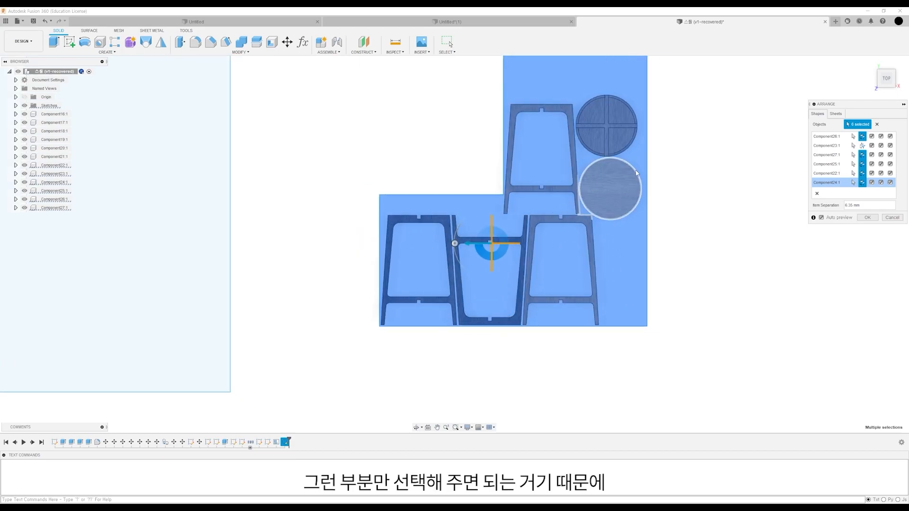
{"action": "scroll", "coordinate": [623, 247], "scroll_direction": "down", "scroll_amount": 2}
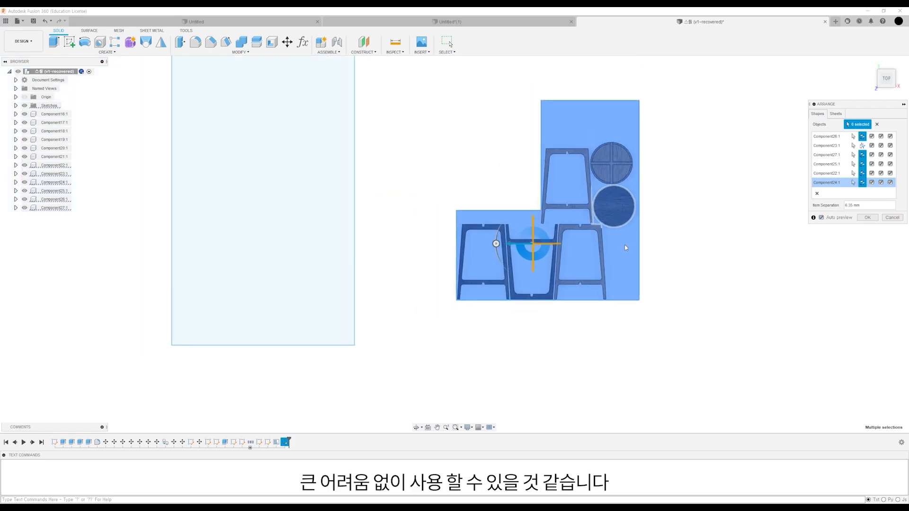
{"action": "scroll", "coordinate": [623, 246], "scroll_direction": "down", "scroll_amount": 3}
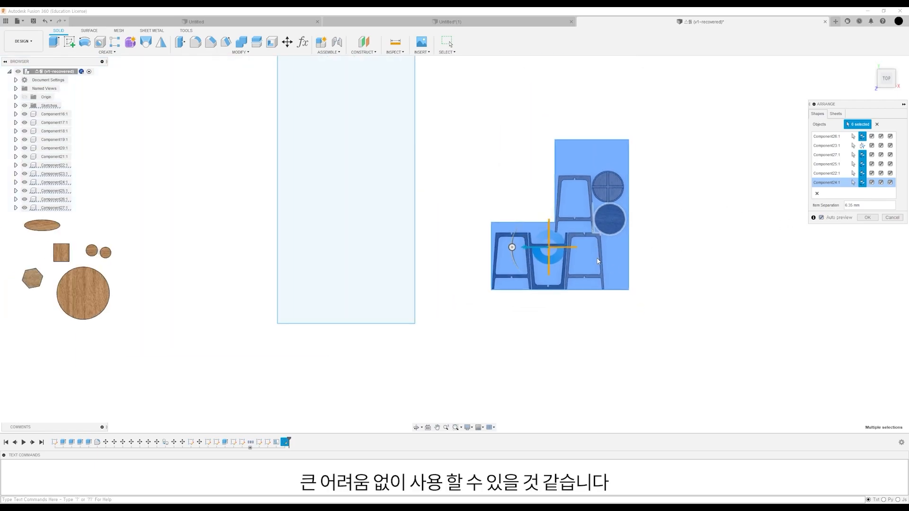
{"action": "left_click", "coordinate": [867, 218]}
- Start a new Arrange operation and select the six loose shapes: ellipse, square, hexagon, two small circles and large circle
{"action": "scroll", "coordinate": [272, 235], "scroll_direction": "up", "scroll_amount": 3}
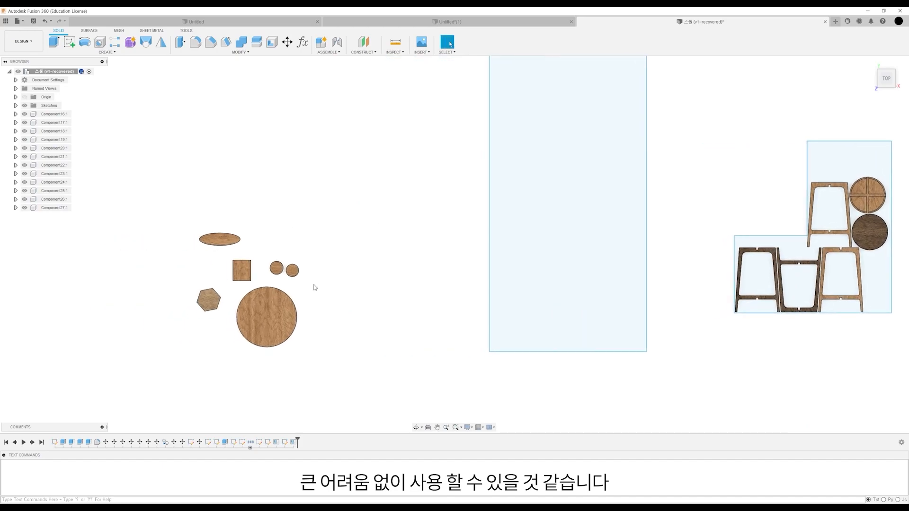
{"action": "scroll", "coordinate": [312, 295], "scroll_direction": "down", "scroll_amount": 2}
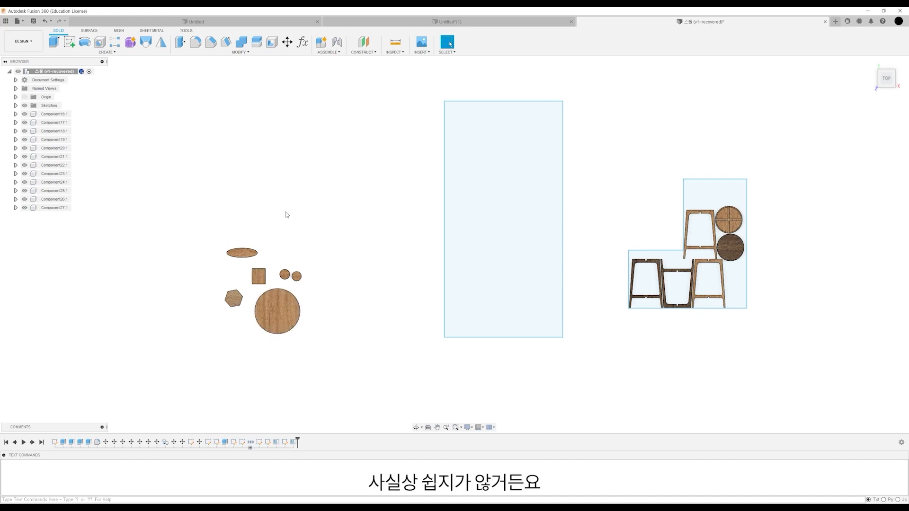
{"action": "left_click_drag", "start_coordinate": [187, 206], "coordinate": [370, 381]}
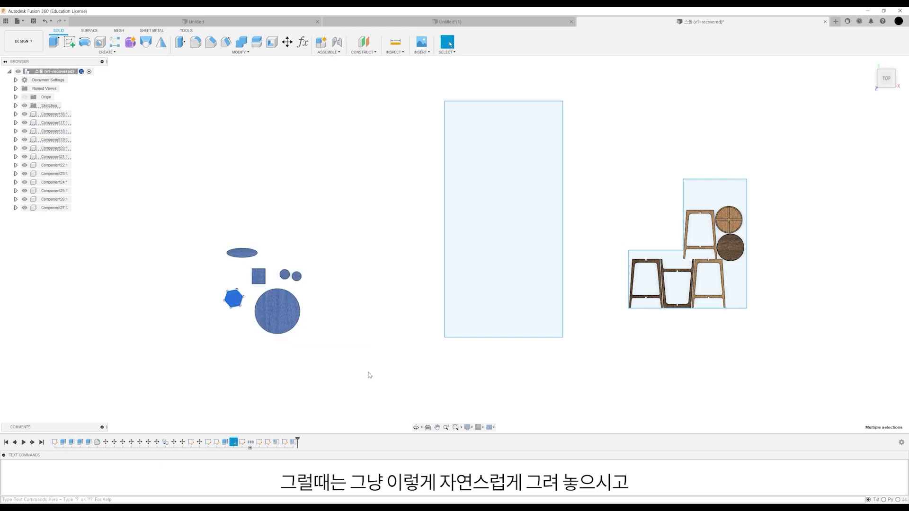
{"action": "left_click", "coordinate": [357, 266]}
{"action": "left_click", "coordinate": [265, 52]}
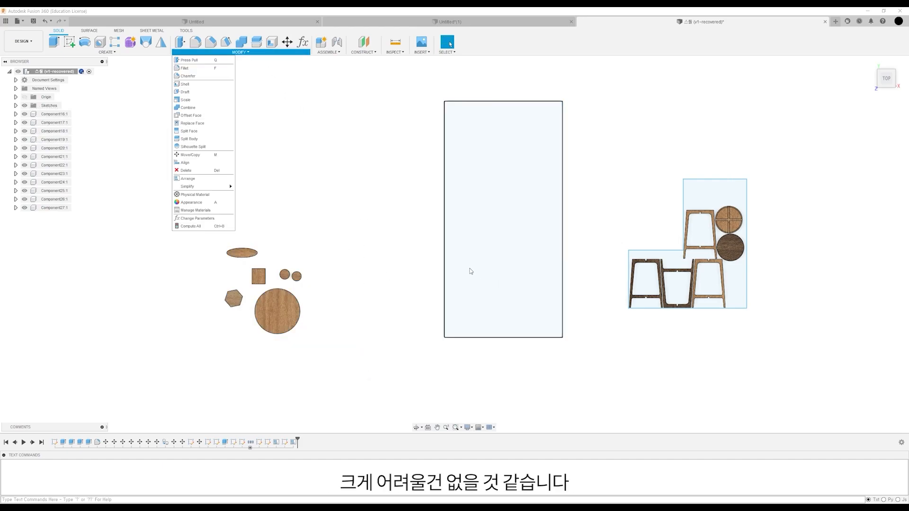
{"action": "left_click", "coordinate": [199, 181]}
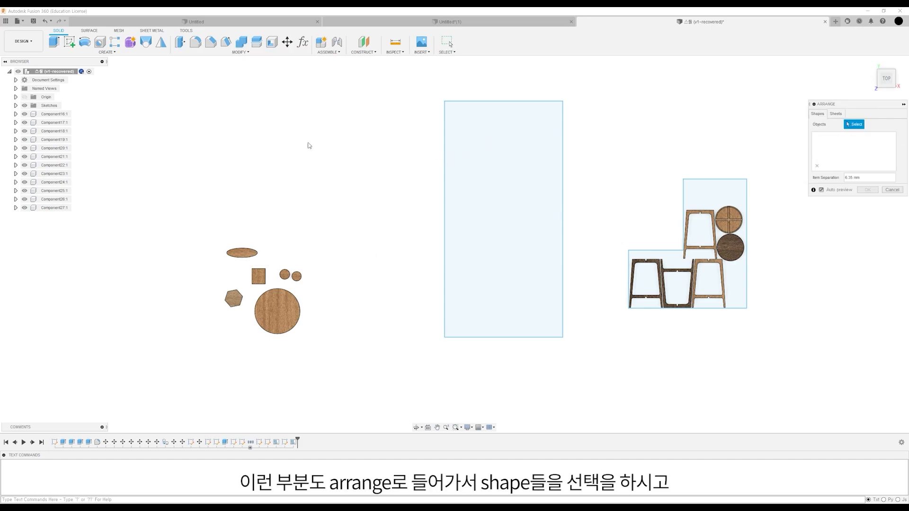
{"action": "left_click_drag", "start_coordinate": [336, 351], "coordinate": [148, 206]}
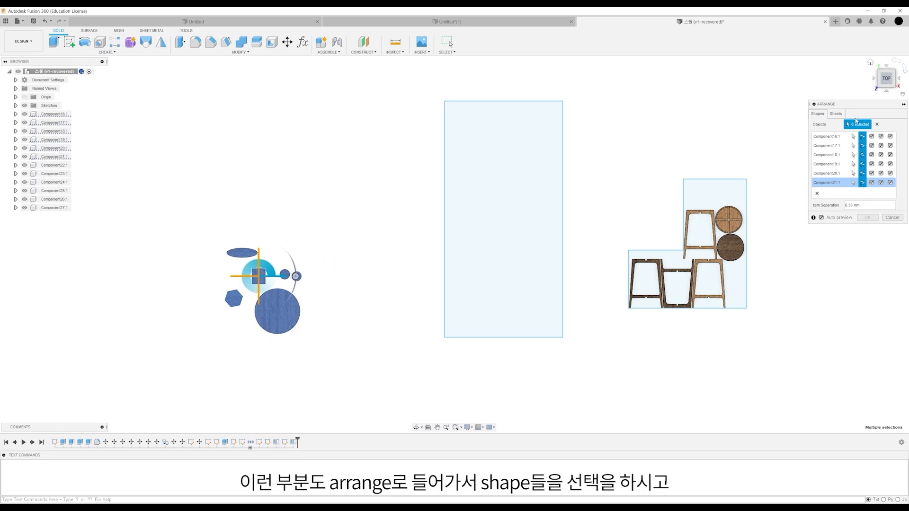
- Set the empty 1220 x 2440 mm rectangle as the sheet for the loose shapes and confirm the arrangement
{"action": "left_click", "coordinate": [836, 113]}
{"action": "left_click", "coordinate": [494, 338]}
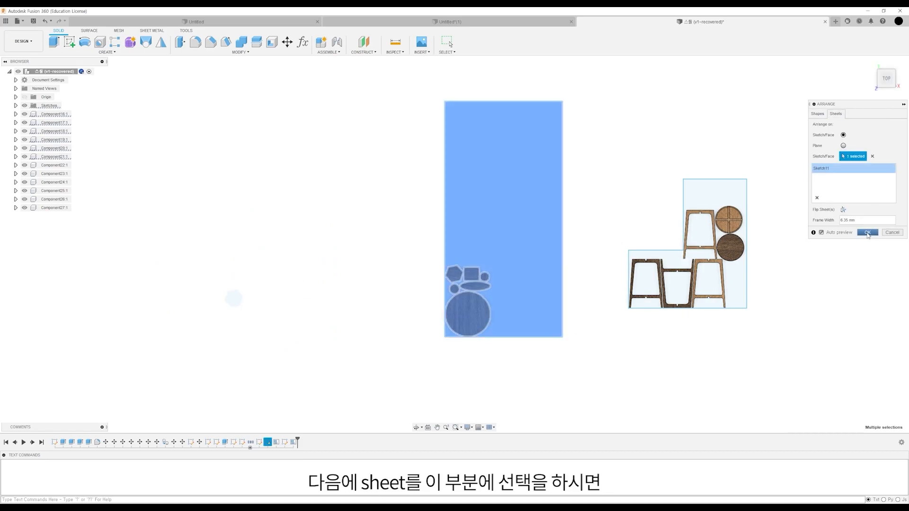
{"action": "left_click", "coordinate": [867, 232]}
{"action": "scroll", "coordinate": [496, 288], "scroll_direction": "up", "scroll_amount": 4}
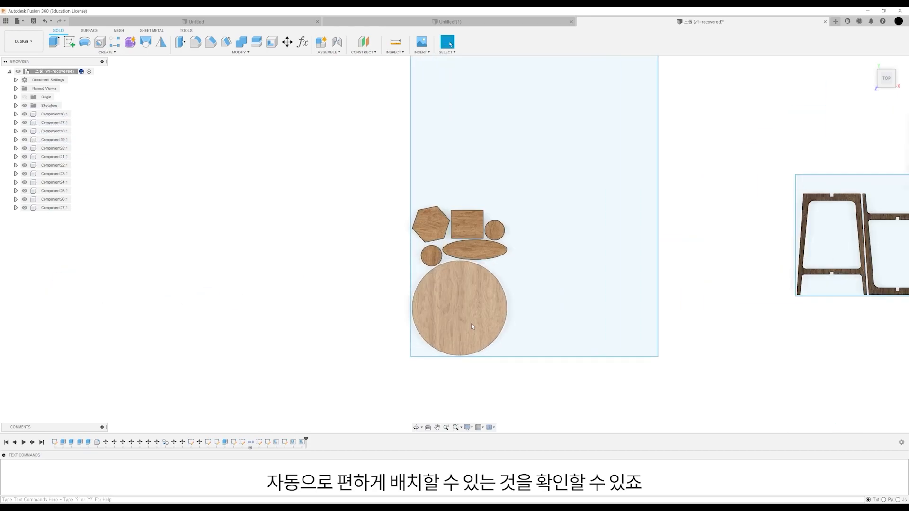
{"action": "scroll", "coordinate": [440, 303], "scroll_direction": "down", "scroll_amount": 1}
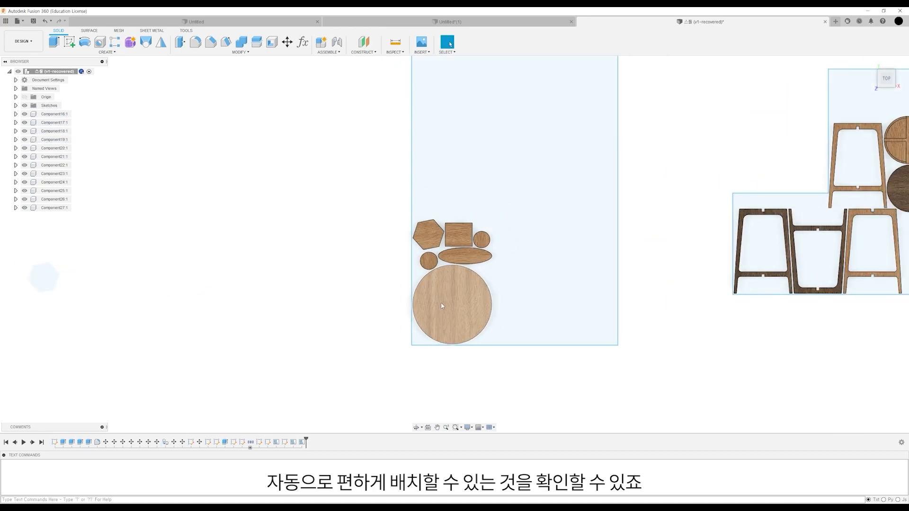
{"action": "scroll", "coordinate": [487, 326], "scroll_direction": "down", "scroll_amount": 1}
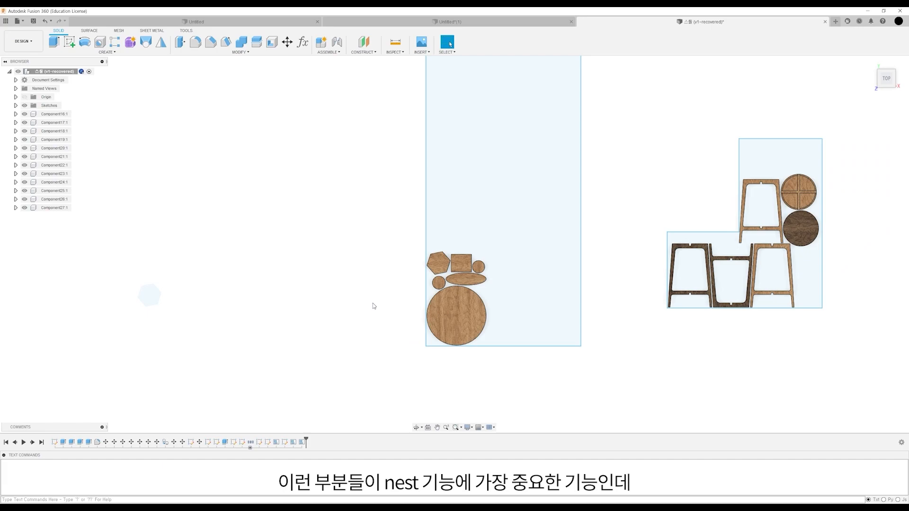